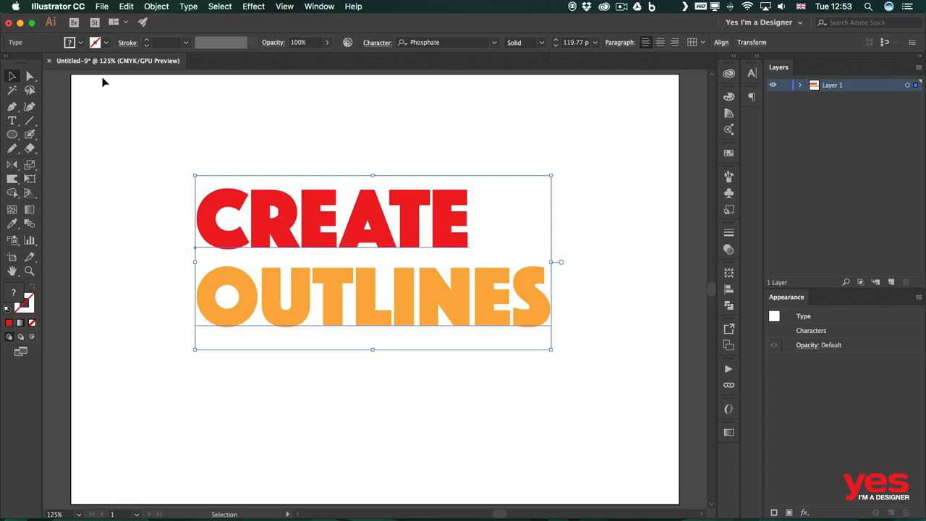
- Apply a black stroke with a weight of 6 pt to the CREATE OUTLINES text
{"action": "left_click", "coordinate": [107, 44]}
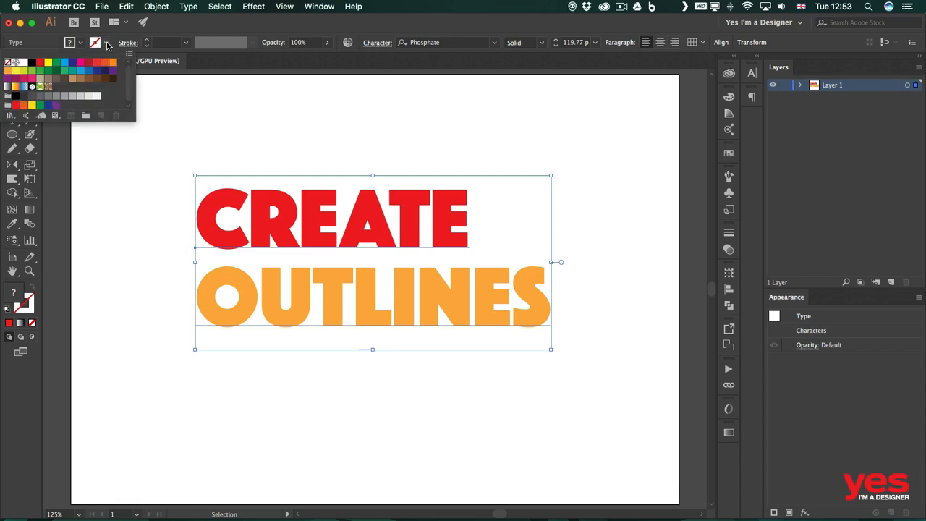
{"action": "left_click", "coordinate": [29, 63]}
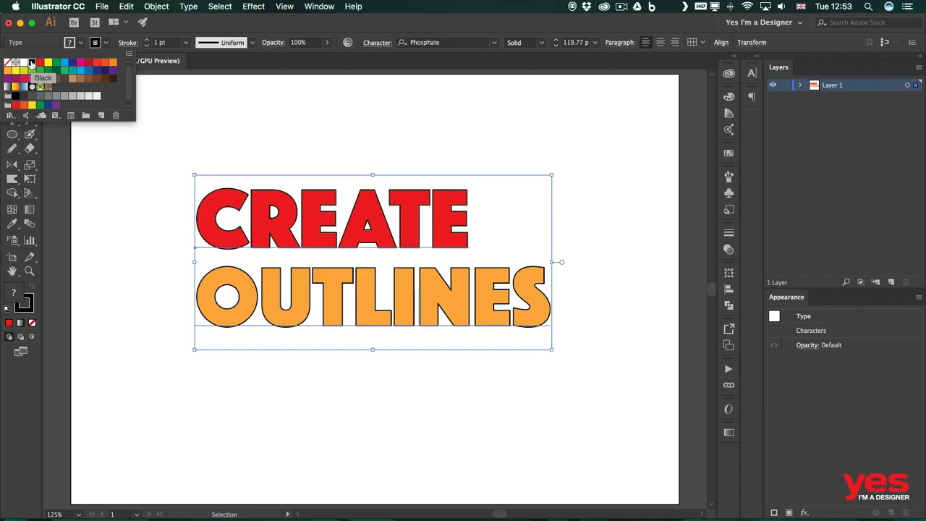
{"action": "left_click", "coordinate": [144, 40]}
{"action": "left_click", "coordinate": [145, 41]}
{"action": "left_click", "coordinate": [144, 41]}
{"action": "left_click", "coordinate": [145, 40]}
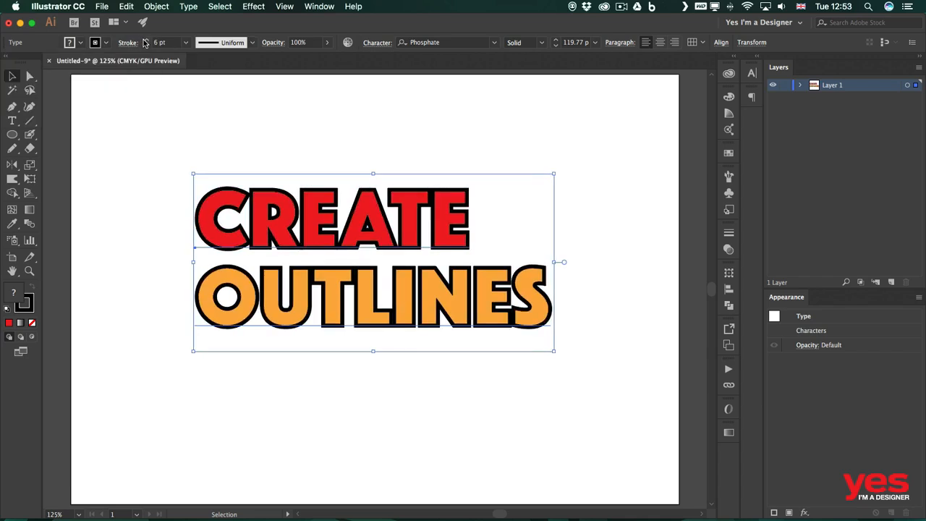
{"action": "left_click", "coordinate": [145, 41]}
{"action": "left_click", "coordinate": [145, 40]}
{"action": "left_click", "coordinate": [145, 41]}
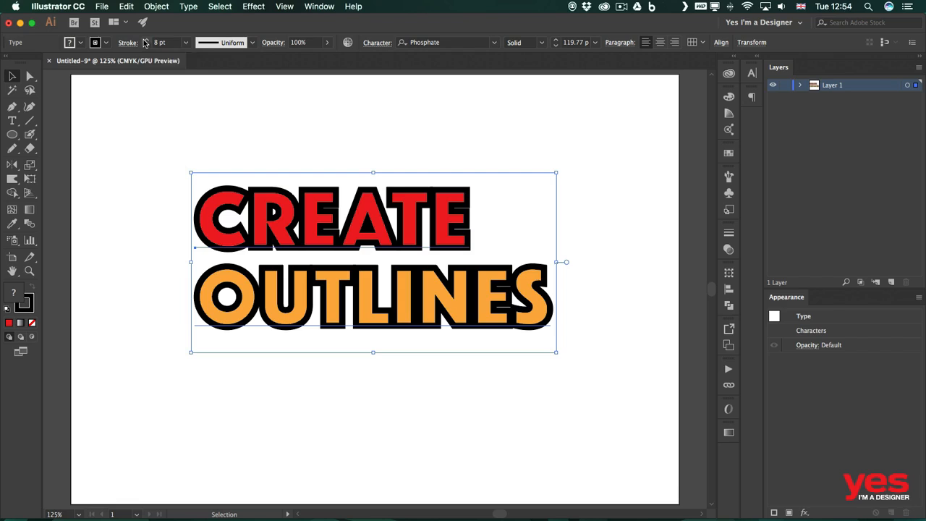
{"action": "left_click", "coordinate": [146, 45]}
{"action": "left_click", "coordinate": [147, 45]}
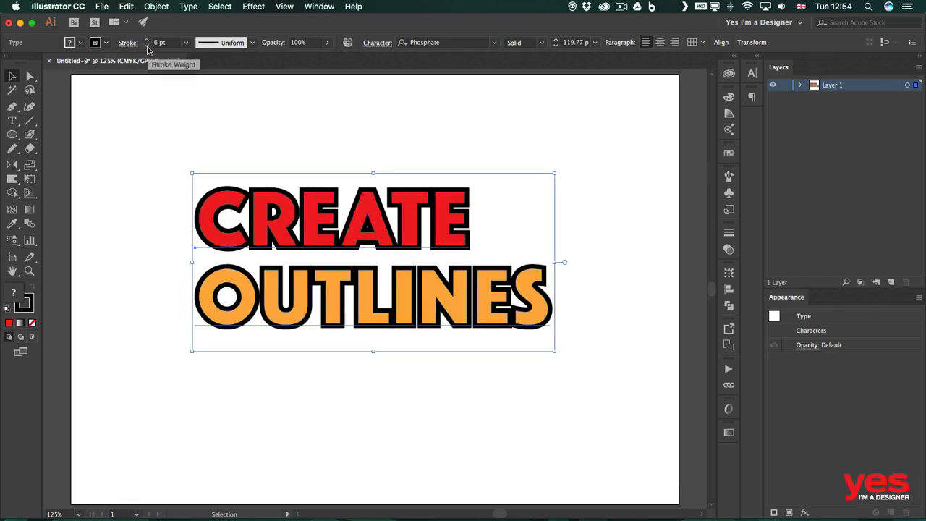
{"action": "left_click", "coordinate": [147, 47]}
{"action": "left_click", "coordinate": [146, 41]}
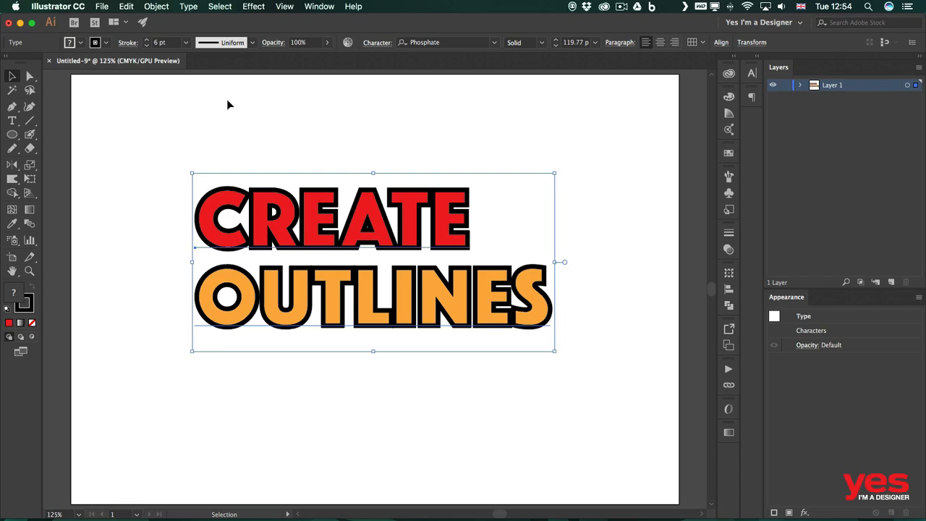
- Try to align the text's stroke to the inside, and remove the stroke from the text
{"action": "left_click", "coordinate": [127, 43]}
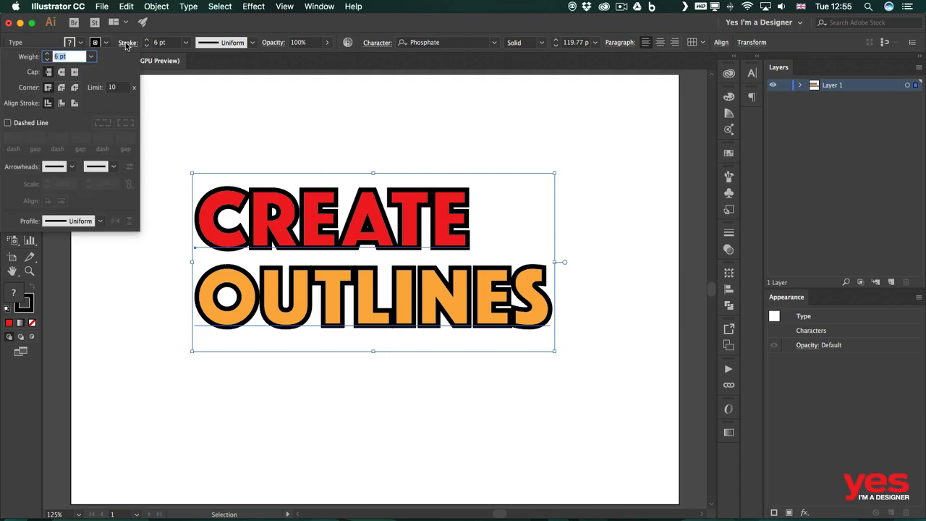
{"action": "left_click", "coordinate": [62, 105]}
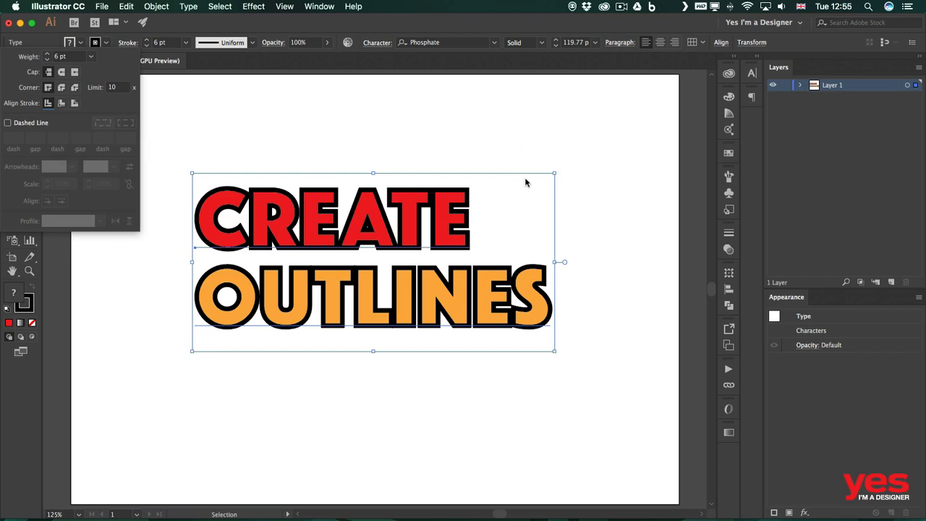
{"action": "left_click", "coordinate": [422, 216]}
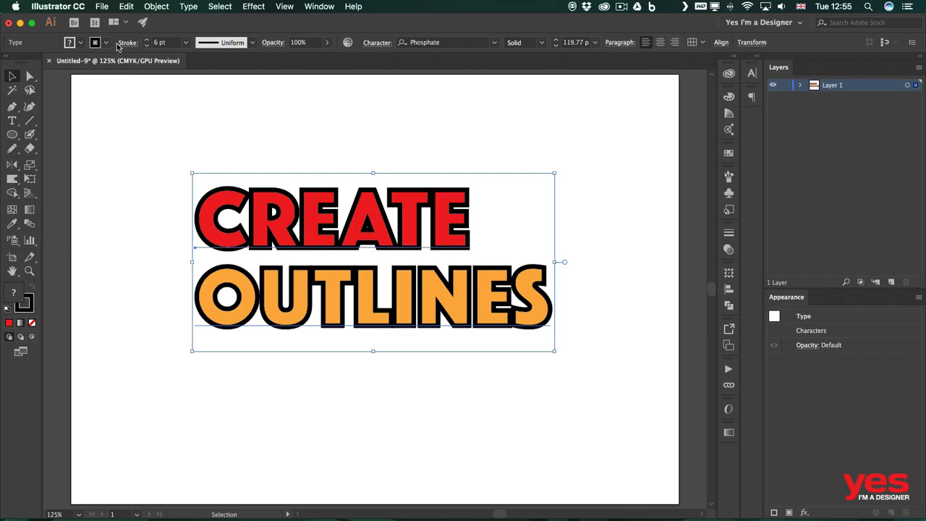
{"action": "left_click", "coordinate": [105, 43]}
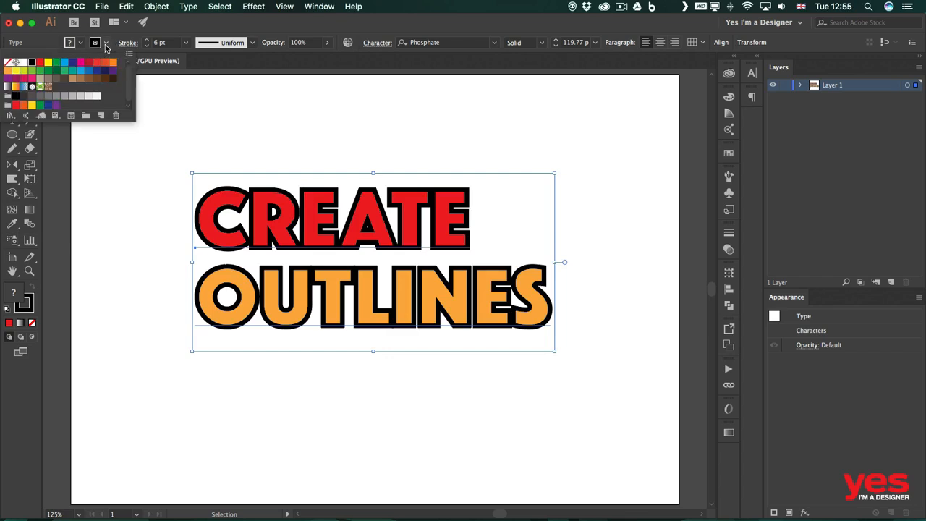
{"action": "left_click", "coordinate": [6, 65]}
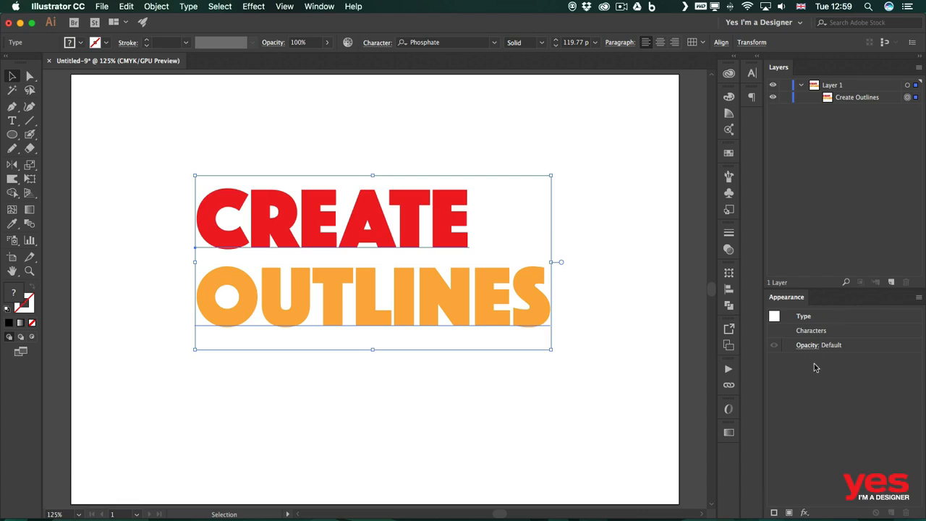
- Add a new fill to the text object's appearance and colour it red
{"action": "left_click", "coordinate": [773, 513]}
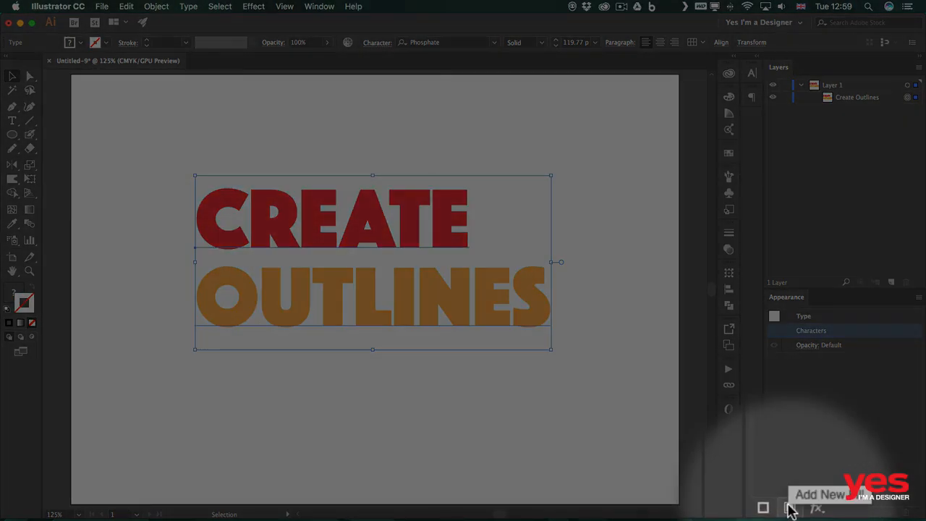
{"action": "left_click", "coordinate": [788, 512]}
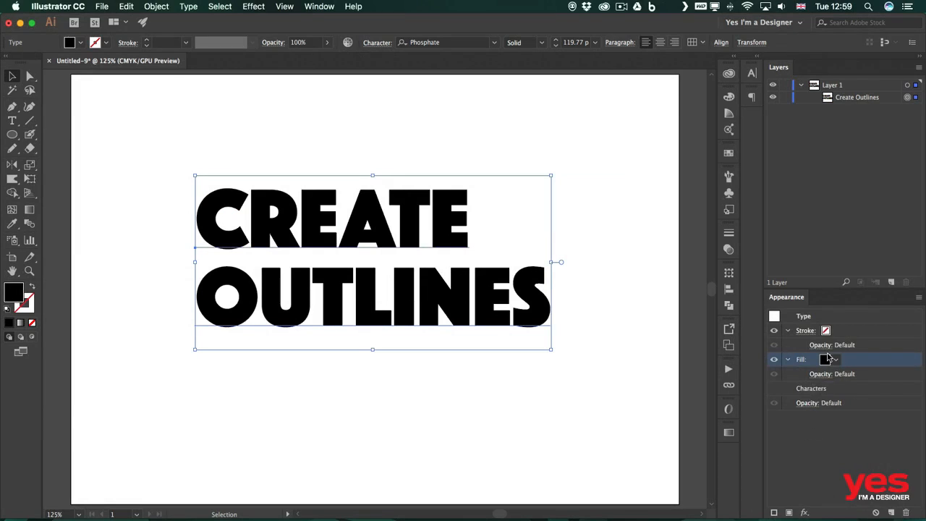
{"action": "left_click", "coordinate": [834, 360]}
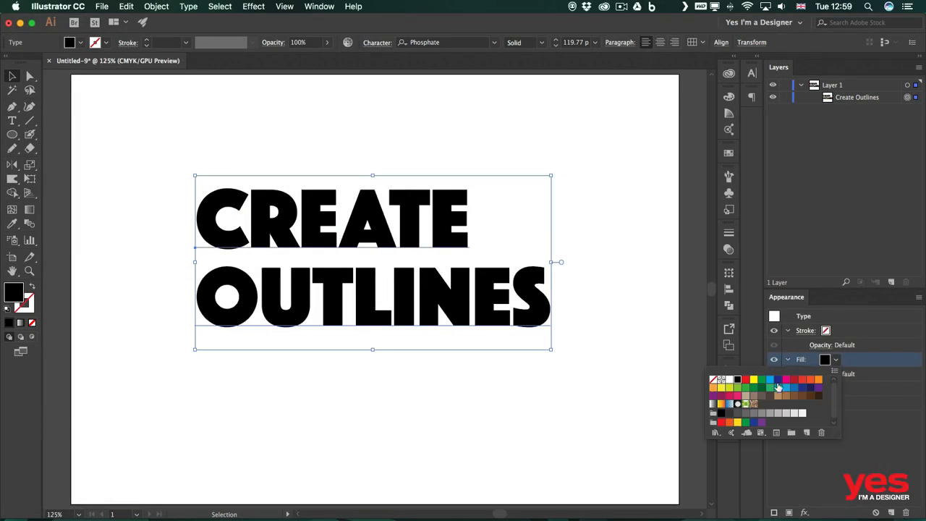
{"action": "left_click", "coordinate": [745, 380]}
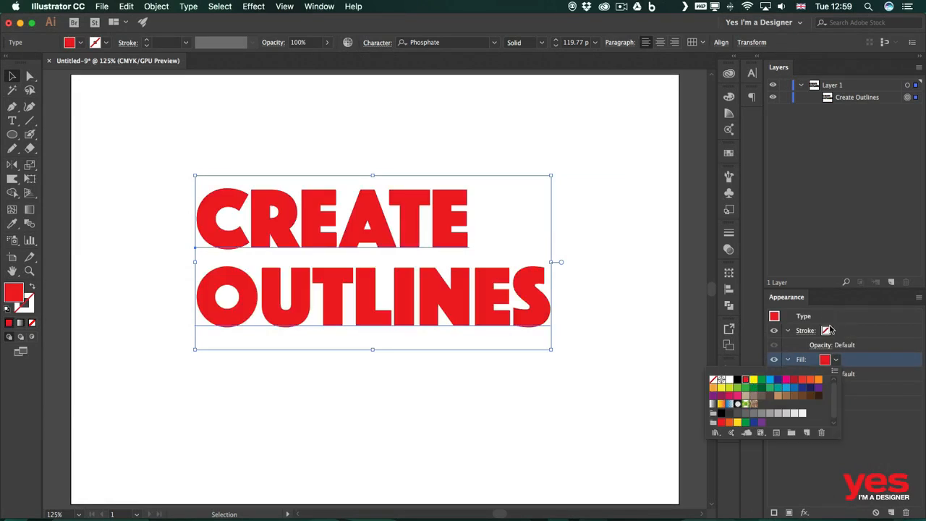
- Colour the text object's stroke black and set its weight to 6 pt
{"action": "left_click", "coordinate": [830, 330]}
{"action": "left_click", "coordinate": [830, 330]}
{"action": "left_click", "coordinate": [829, 331]}
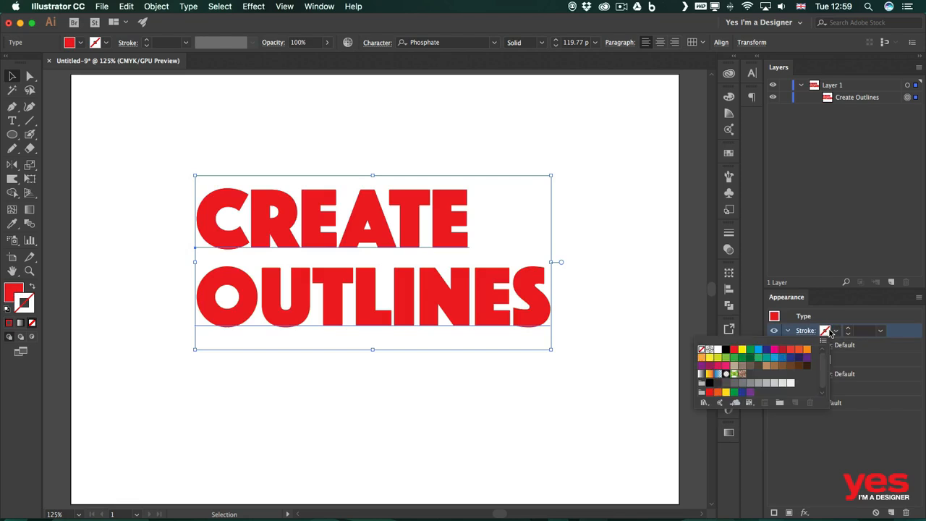
{"action": "left_click", "coordinate": [725, 350]}
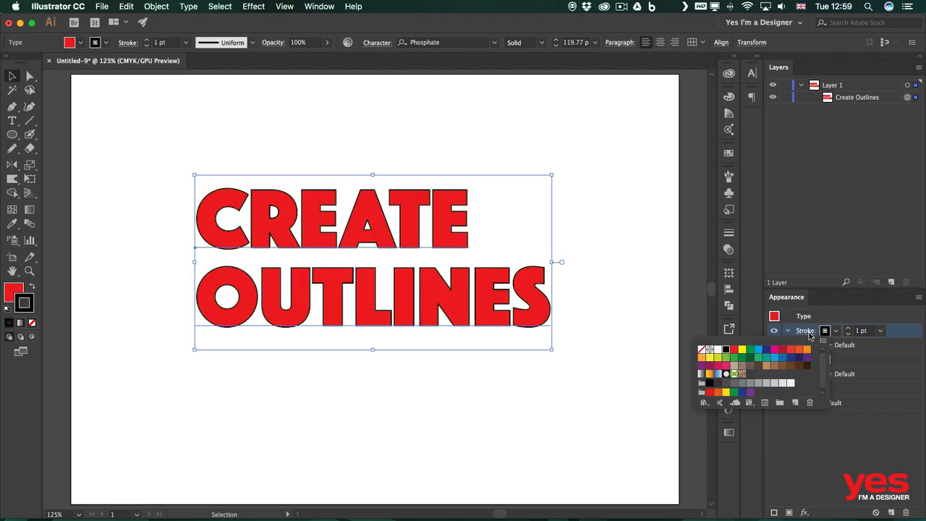
{"action": "left_click", "coordinate": [849, 330]}
{"action": "left_click", "coordinate": [849, 328]}
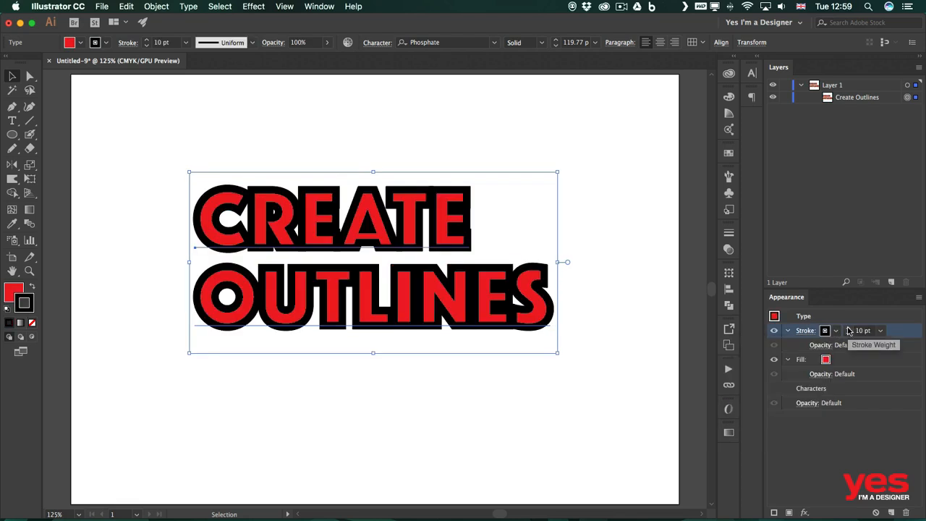
{"action": "left_click", "coordinate": [848, 334]}
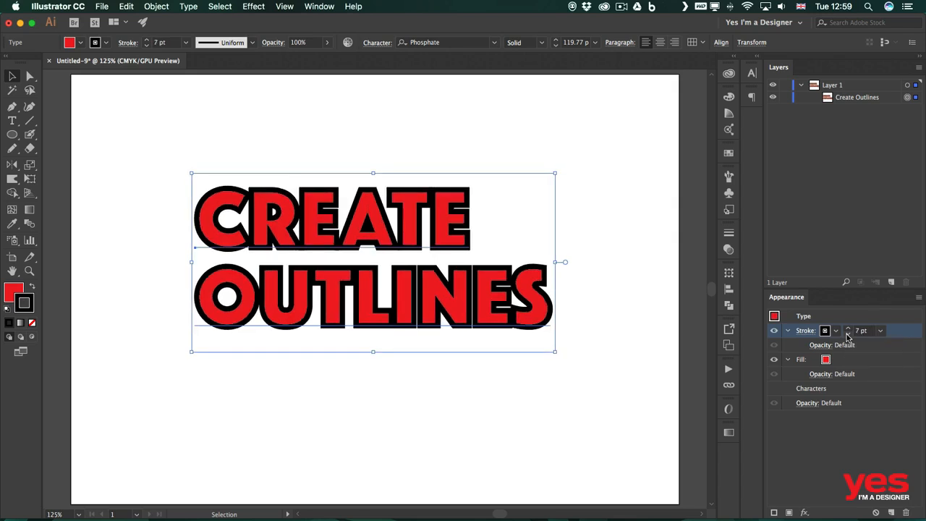
{"action": "left_click", "coordinate": [848, 334]}
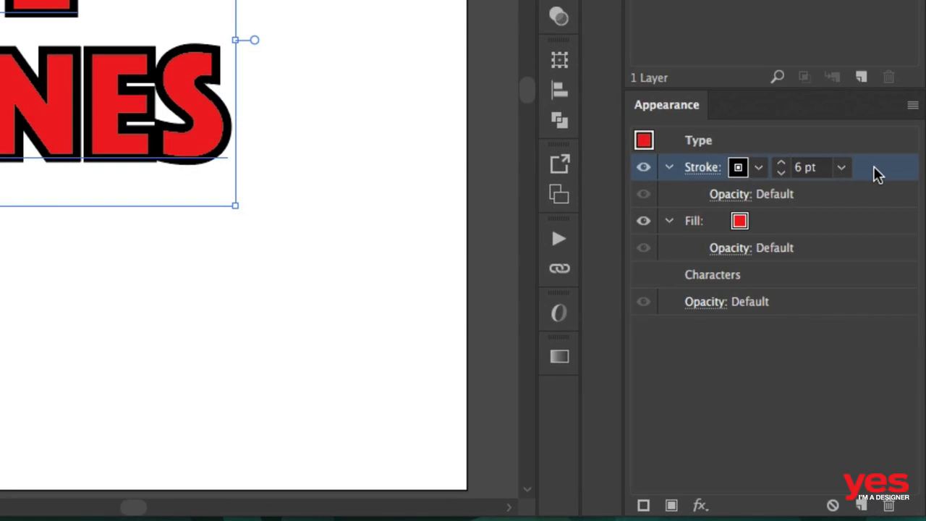
- Move the black stroke below the Characters entry in the appearance order and set its weight to 14 pt
{"action": "mouse_move", "coordinate": [876, 174]}
{"action": "left_mouse_down"}
{"action": "mouse_move", "coordinate": [845, 265]}
{"action": "mouse_move", "coordinate": [822, 289]}
{"action": "left_mouse_up"}
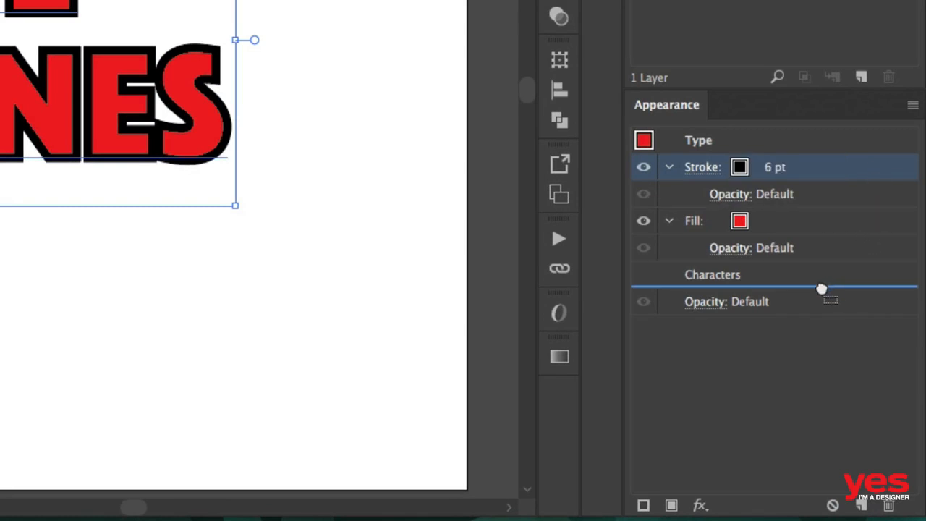
{"action": "left_click_drag", "start_coordinate": [822, 289], "coordinate": [821, 286]}
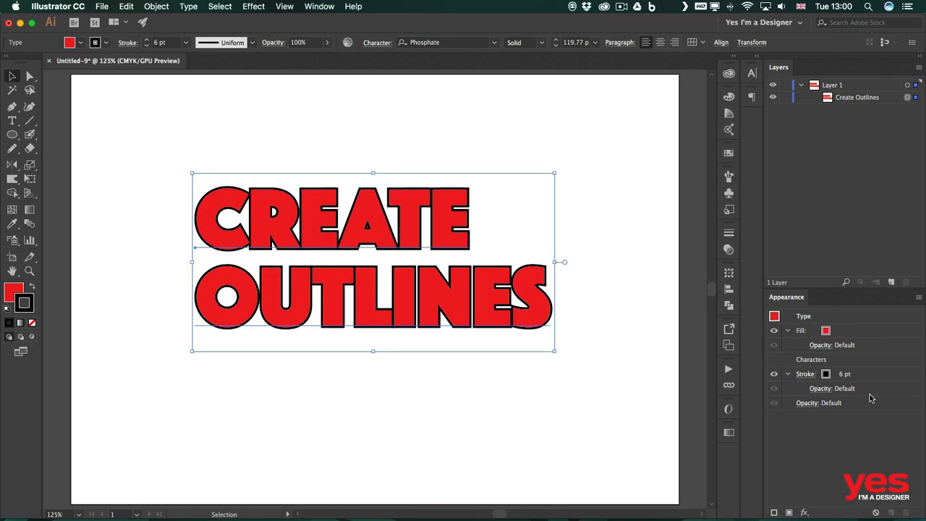
{"action": "left_click", "coordinate": [840, 375]}
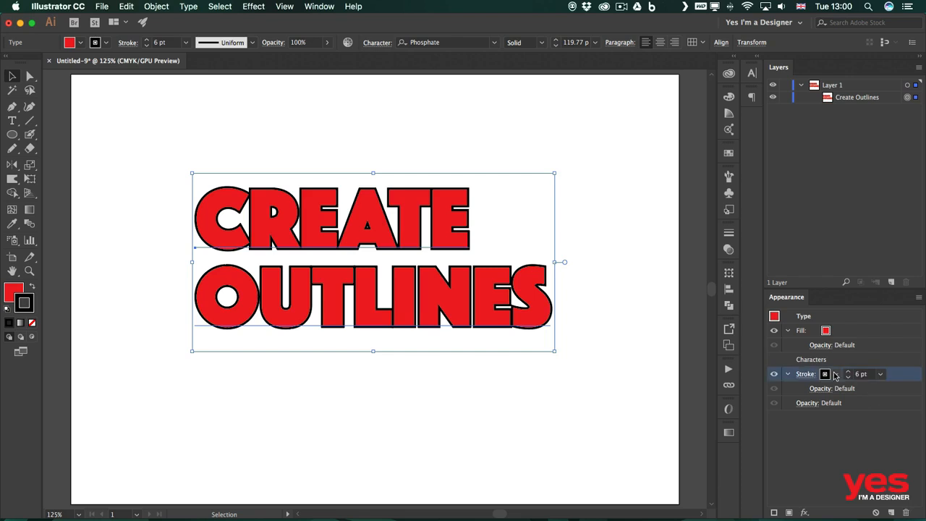
{"action": "left_click", "coordinate": [848, 372], "text": "shift"}
{"action": "left_click", "coordinate": [848, 371], "text": "shift"}
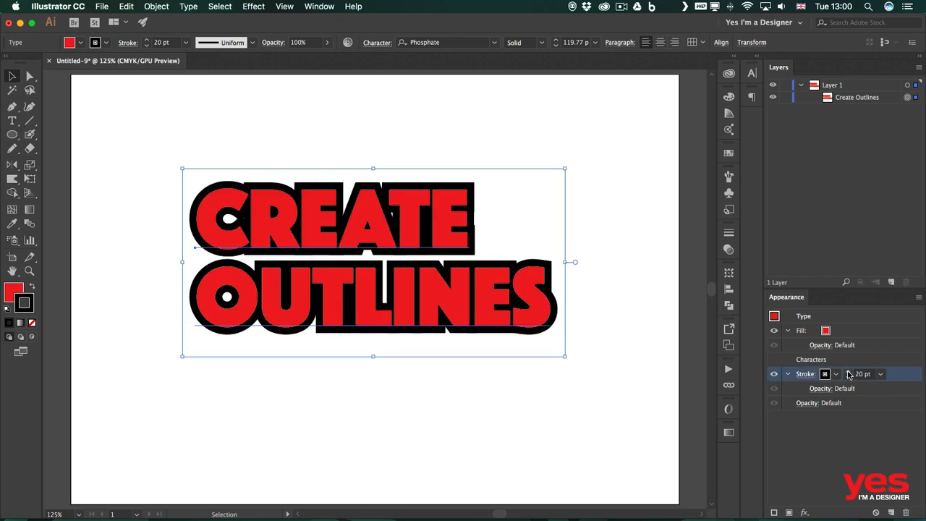
{"action": "left_click", "coordinate": [848, 371], "text": "shift"}
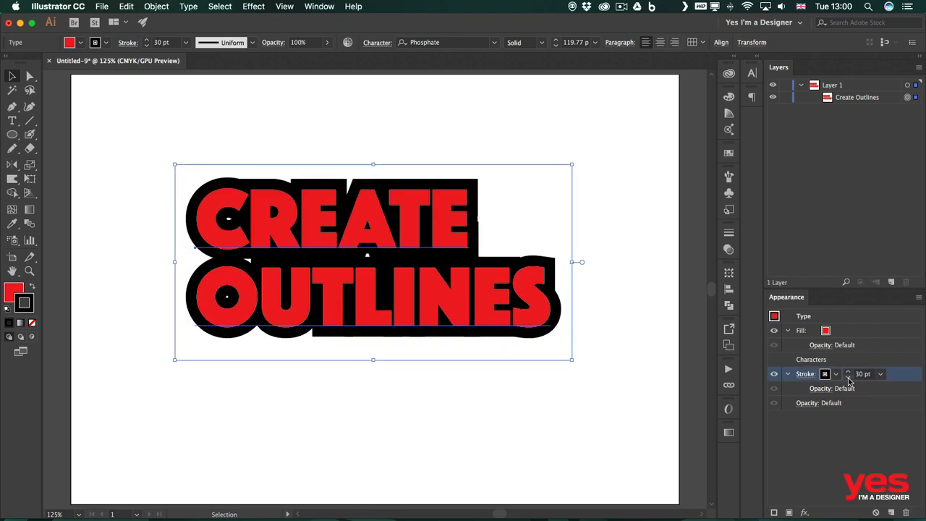
{"action": "left_click", "coordinate": [849, 377], "text": "shift"}
{"action": "left_click", "coordinate": [848, 378], "text": "shift"}
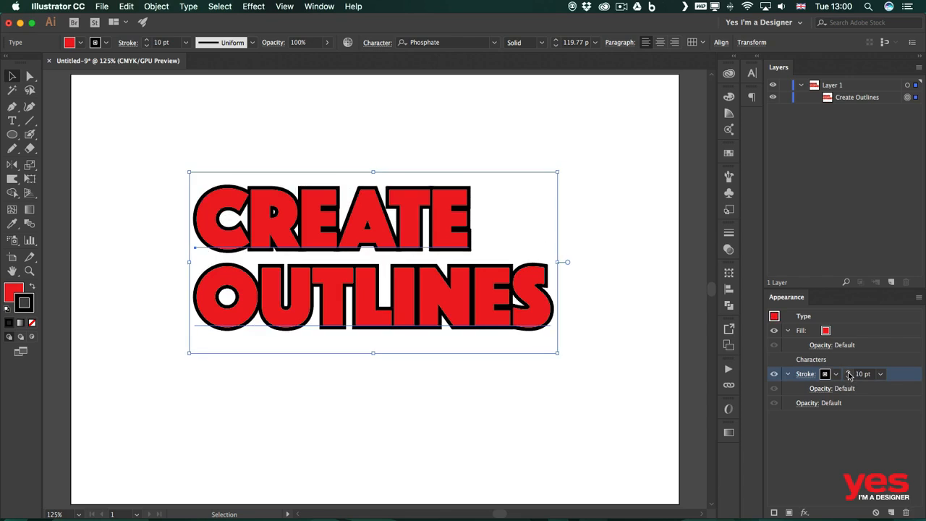
{"action": "left_click", "coordinate": [849, 372]}
{"action": "left_click", "coordinate": [849, 373]}
{"action": "left_click", "coordinate": [850, 373]}
{"action": "left_click", "coordinate": [849, 373]}
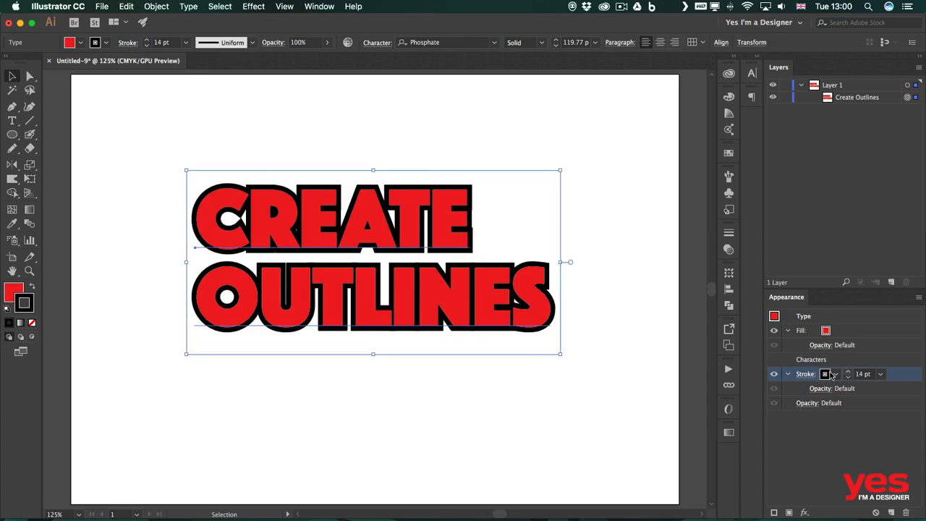
{"action": "left_click", "coordinate": [469, 426]}
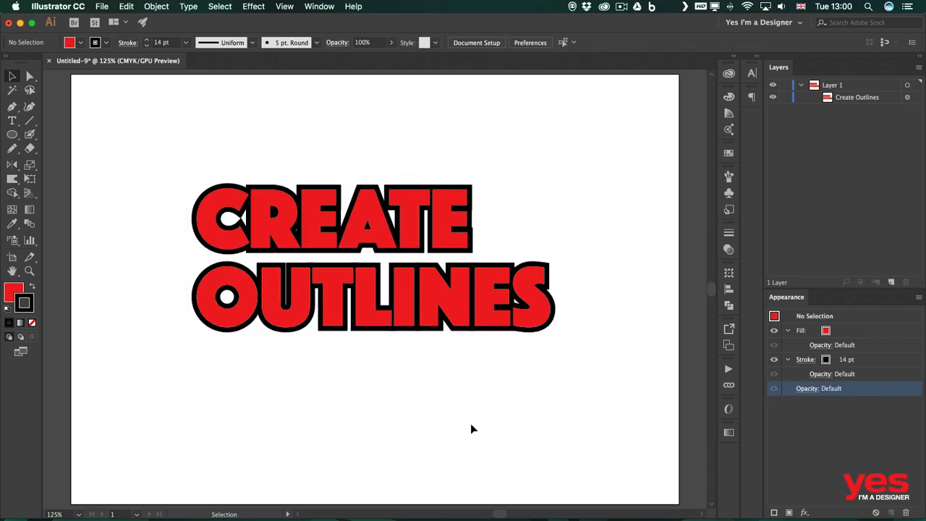
- Add a second stroke to the text, colour it orange, and place it between the Characters entry and the black stroke
{"action": "left_click", "coordinate": [491, 309]}
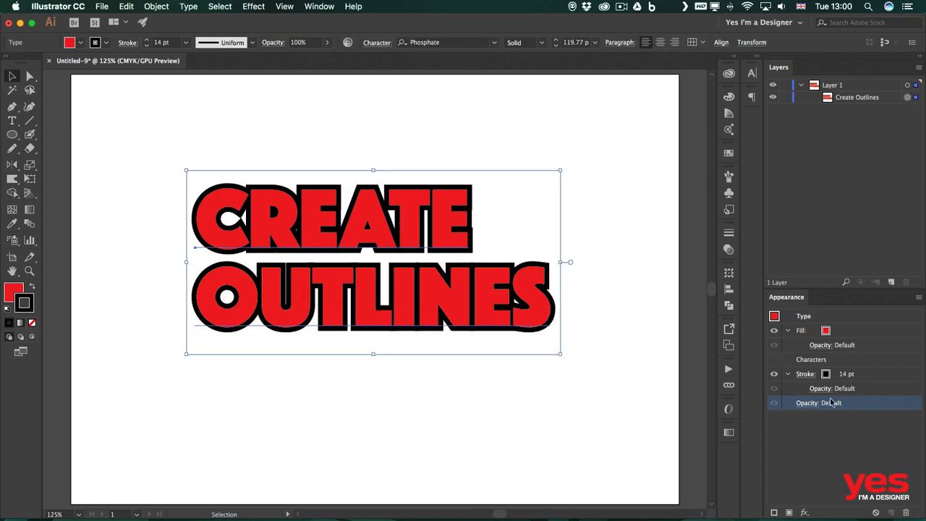
{"action": "left_click", "coordinate": [774, 511]}
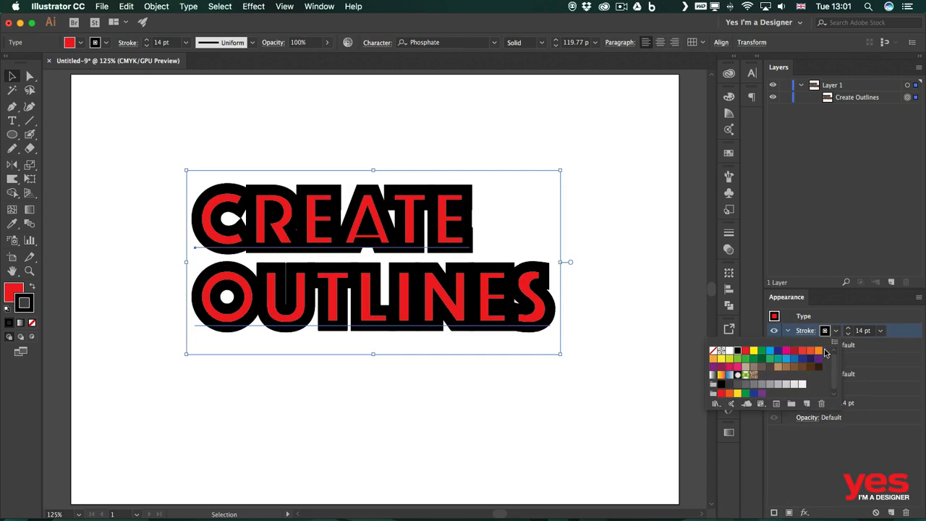
{"action": "left_click", "coordinate": [818, 350]}
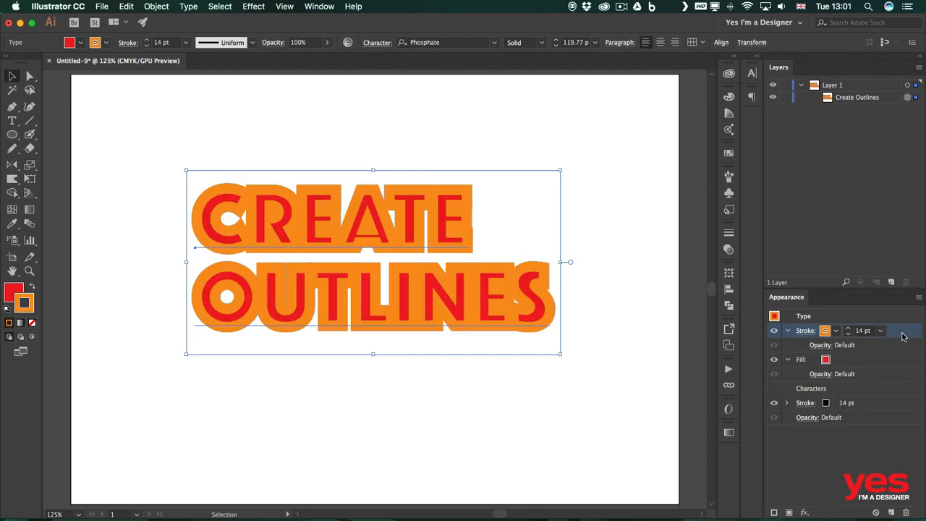
{"action": "left_click_drag", "start_coordinate": [897, 332], "coordinate": [863, 395]}
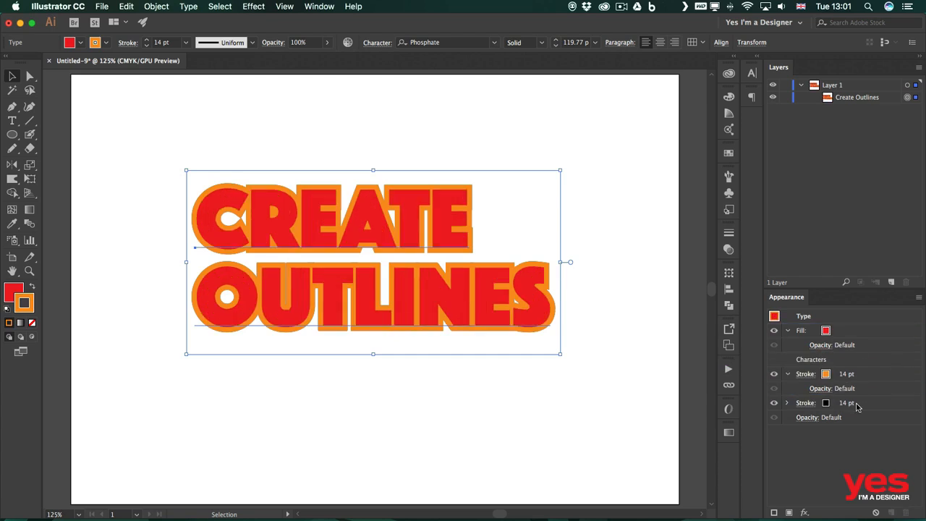
- Set the black stroke's weight to 30 pt and move that stroke above the orange one in the appearance order
{"action": "left_click", "coordinate": [856, 405]}
{"action": "left_click", "coordinate": [849, 401], "text": "shift"}
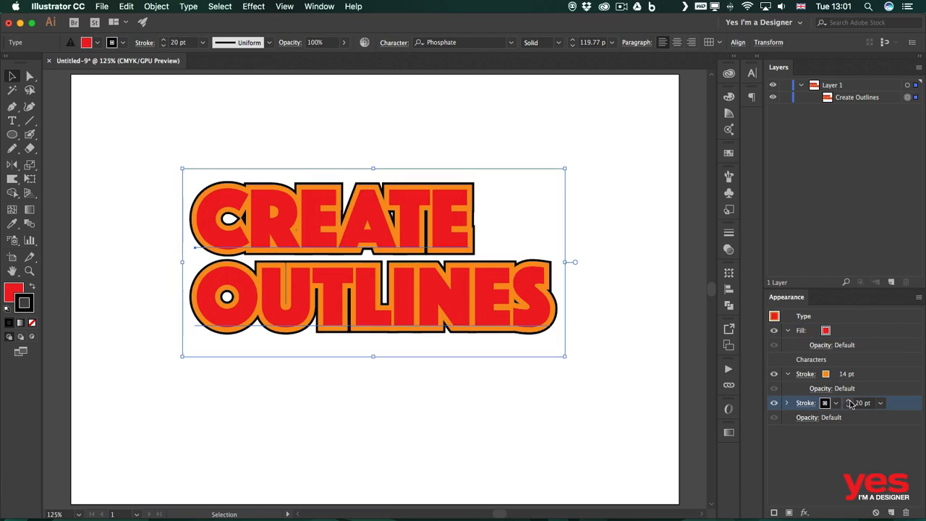
{"action": "left_click", "coordinate": [849, 401], "text": "shift"}
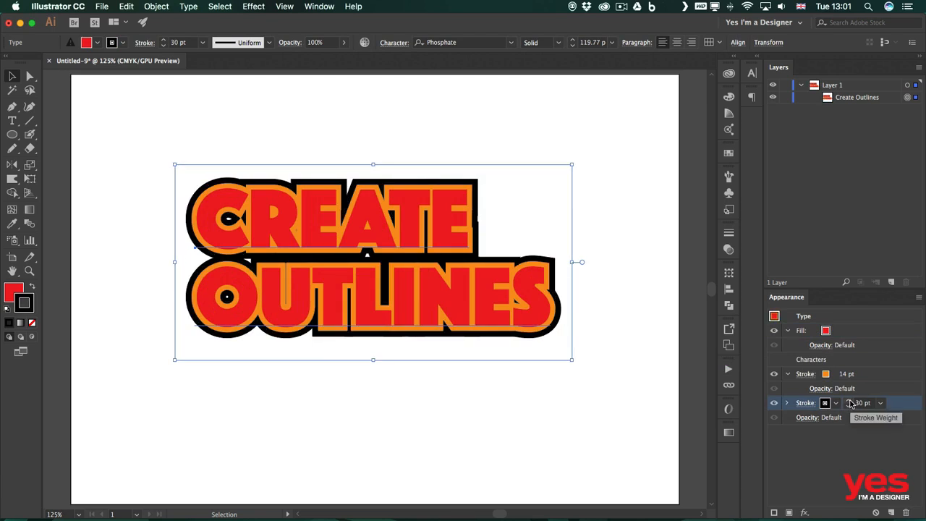
{"action": "left_click_drag", "start_coordinate": [876, 405], "coordinate": [867, 370]}
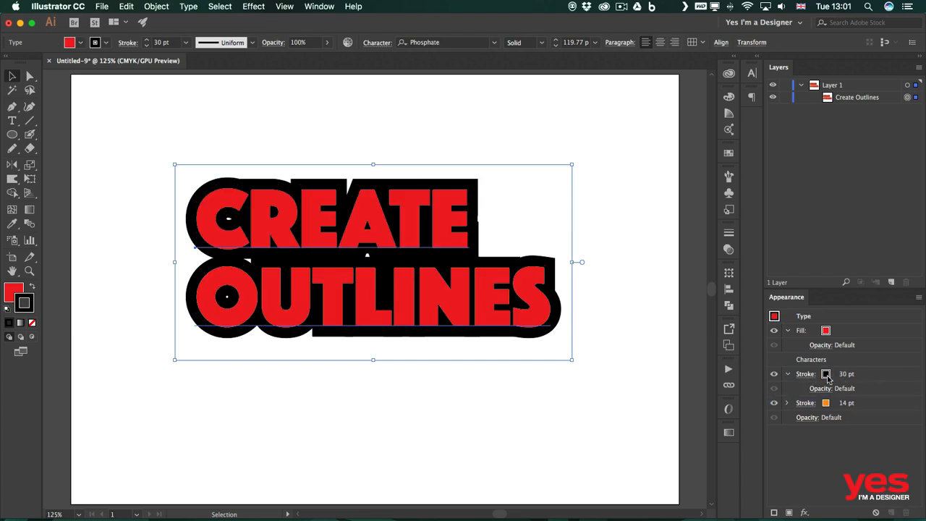
- Set the black stroke's weight to 20 pt and the orange stroke's weight to 40 pt
{"action": "left_click", "coordinate": [848, 377], "text": "shift"}
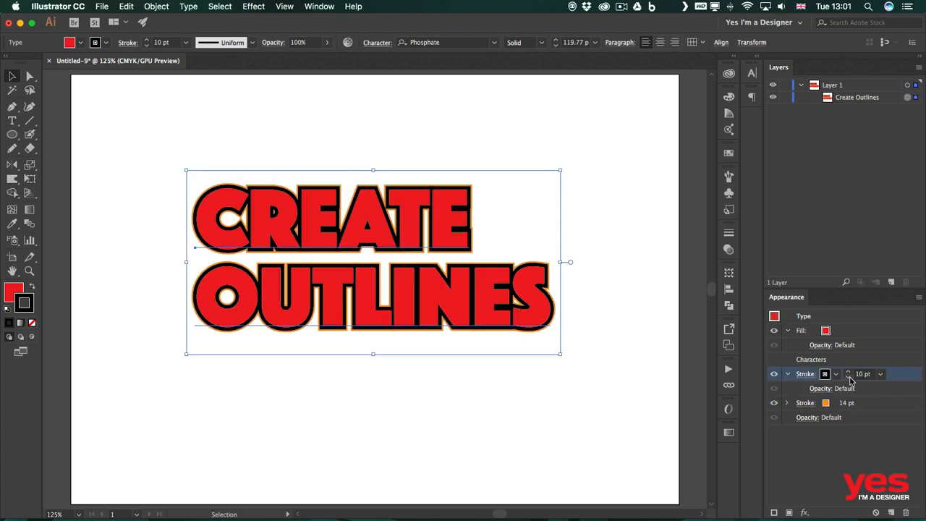
{"action": "left_click", "coordinate": [850, 402]}
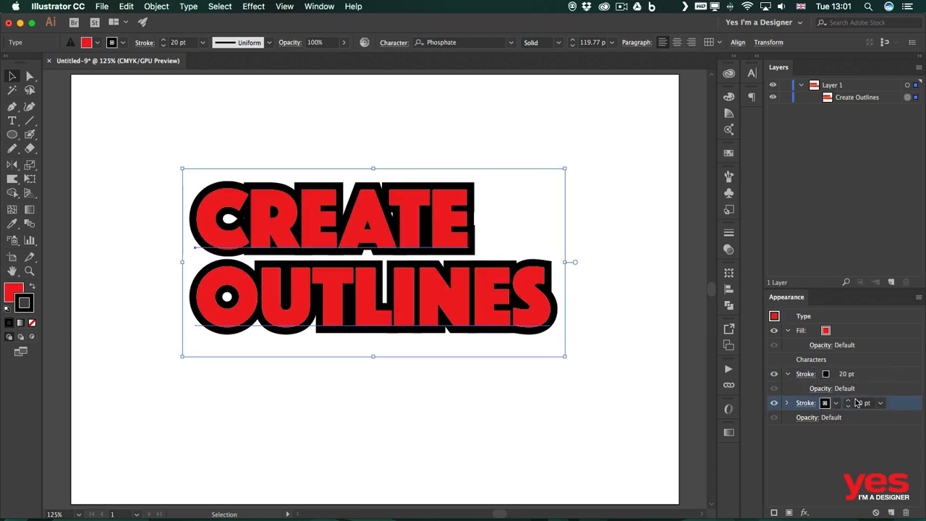
{"action": "left_click", "coordinate": [849, 401], "text": "shift"}
{"action": "left_click", "coordinate": [849, 400], "text": "shift"}
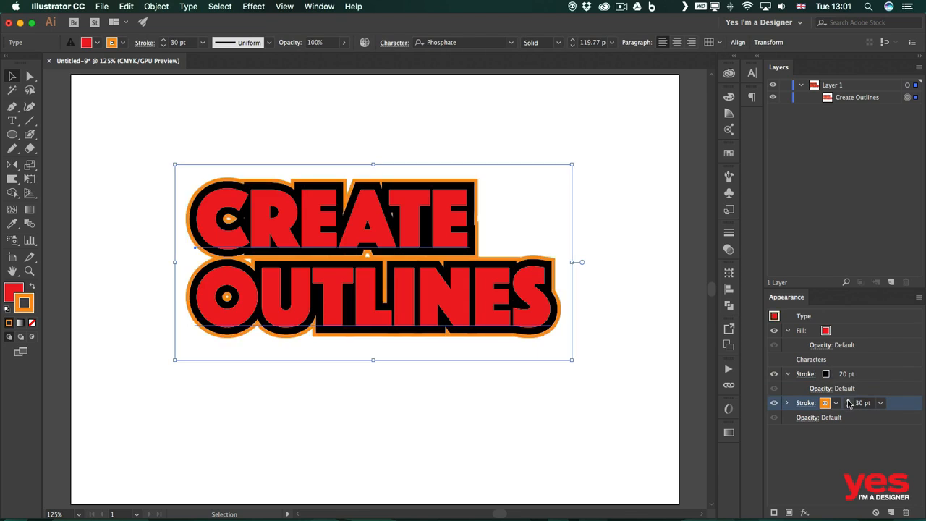
{"action": "left_click", "coordinate": [849, 403], "text": "shift"}
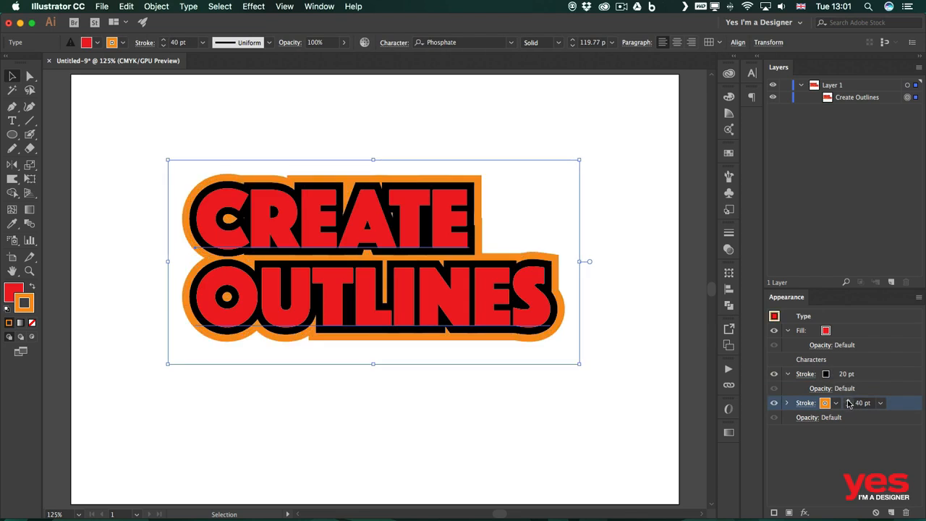
{"action": "left_click", "coordinate": [534, 404]}
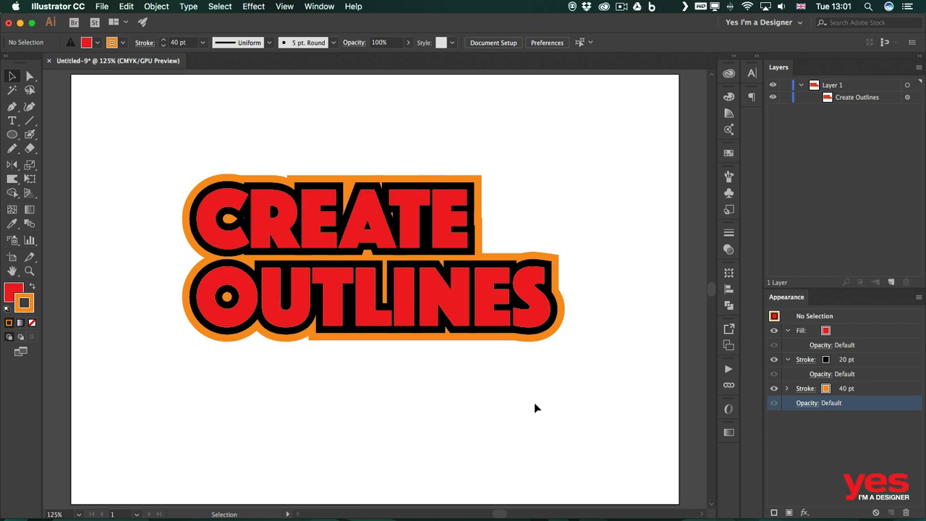
- Delete the orange stroke from the text object's appearance
{"action": "key", "text": "super+a"}
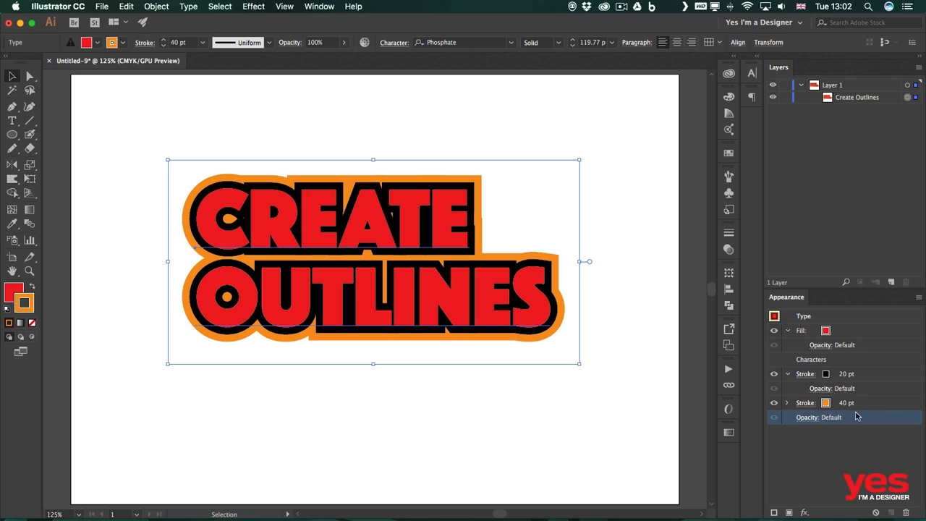
{"action": "left_click", "coordinate": [899, 405]}
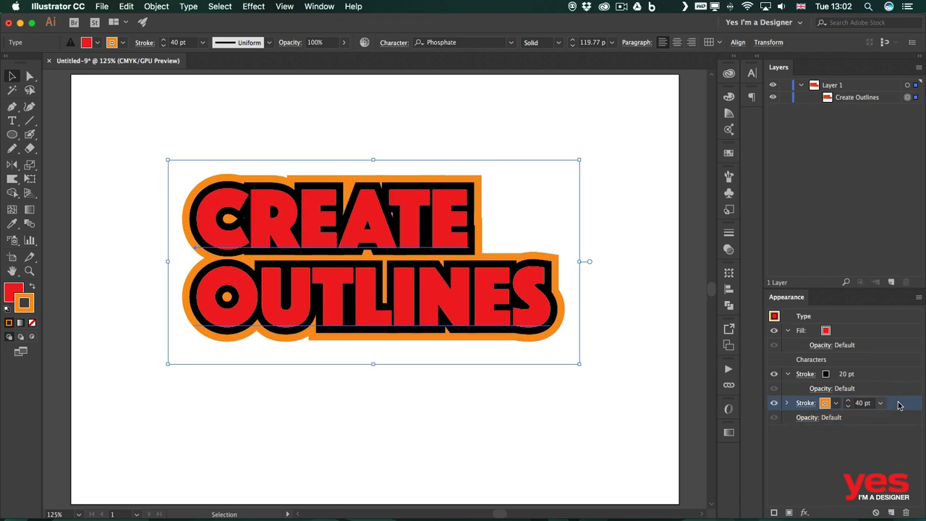
{"action": "left_click", "coordinate": [906, 512]}
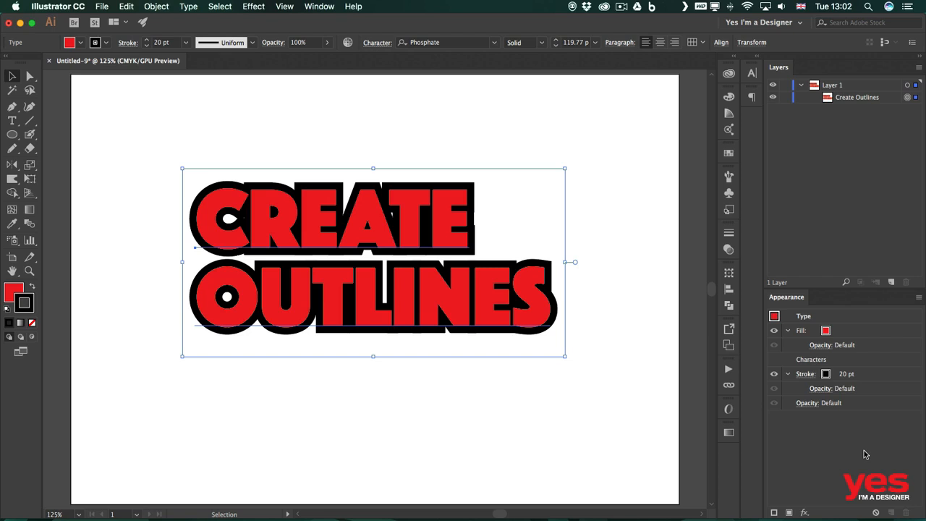
- Convert the text to outlines and expand the resulting group in the layer list to show its individual letter shapes
{"action": "left_click", "coordinate": [186, 5]}
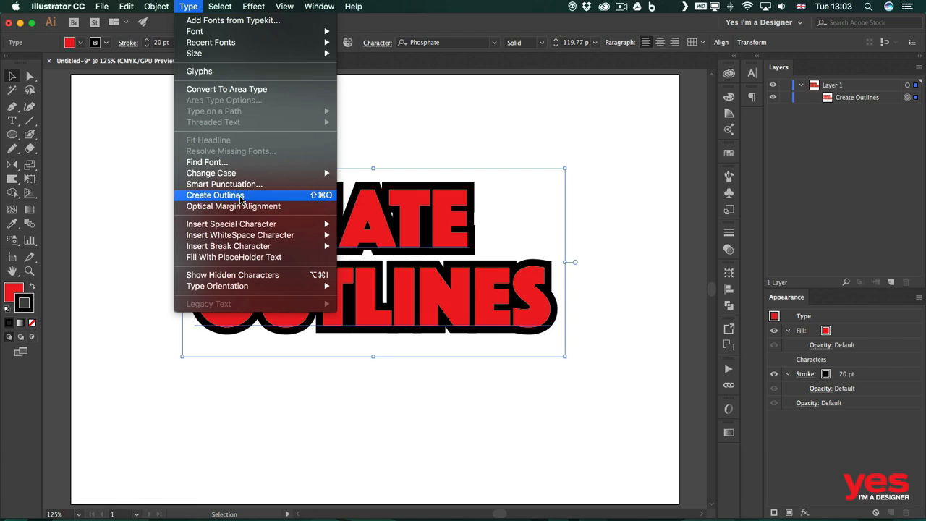
{"action": "left_click", "coordinate": [241, 197]}
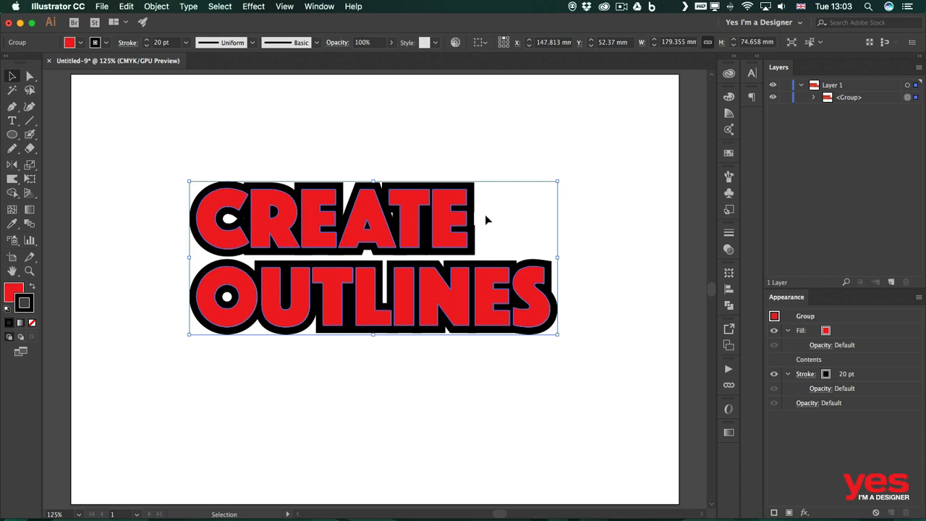
{"action": "key", "text": "a"}
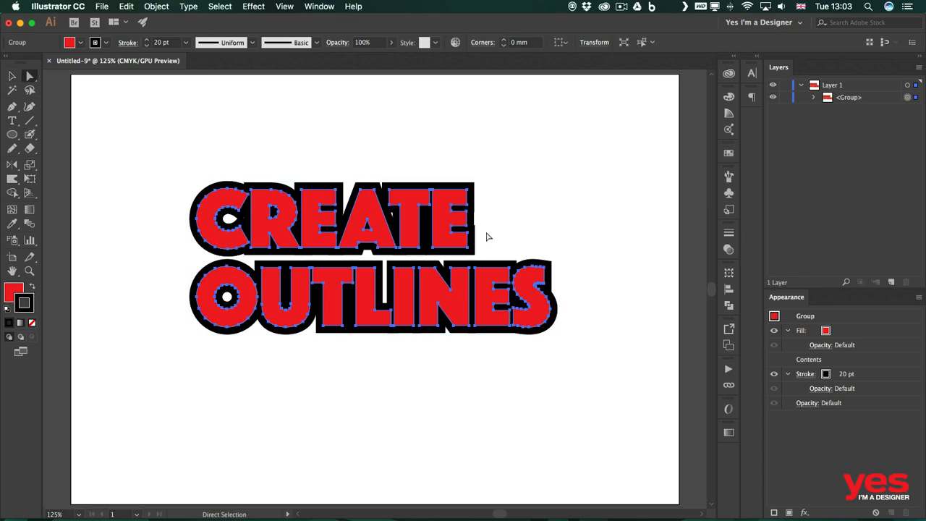
{"action": "key", "text": "v"}
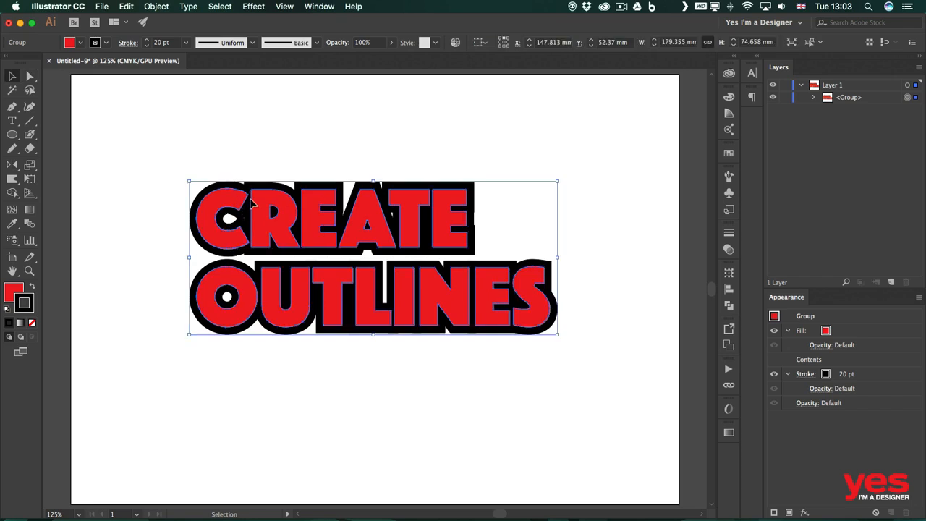
{"action": "left_click", "coordinate": [814, 97]}
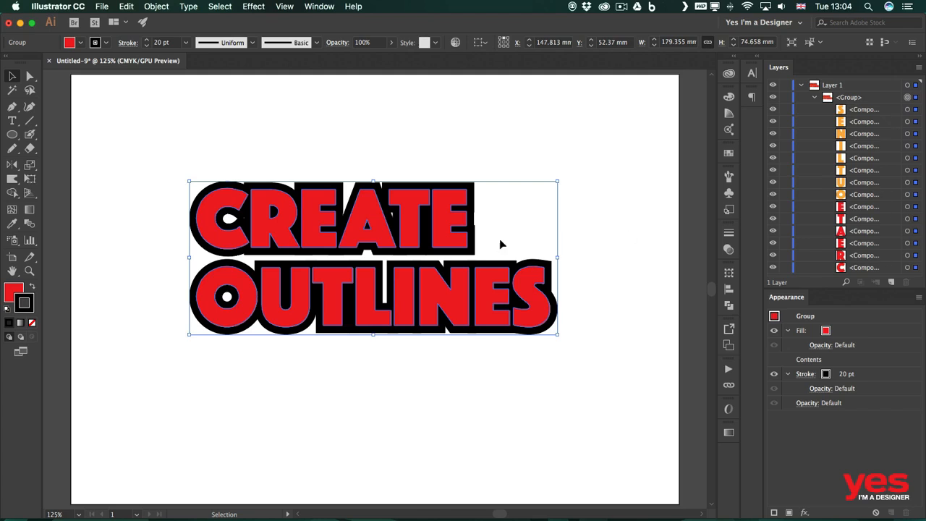
- Select all the letters of the word CREATE with Direct Selection and shift them slightly to the right
{"action": "key", "text": "a"}
{"action": "left_click", "coordinate": [283, 161]}
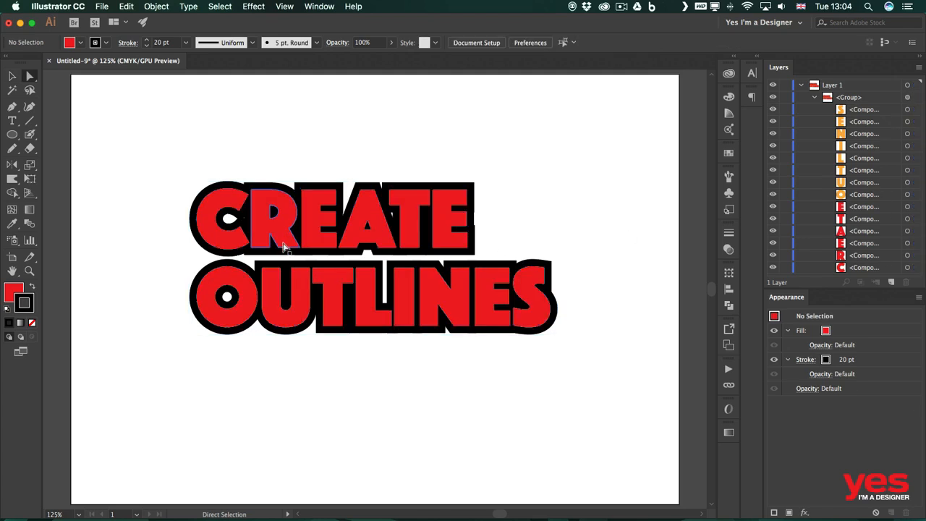
{"action": "left_click_drag", "start_coordinate": [159, 152], "coordinate": [457, 254]}
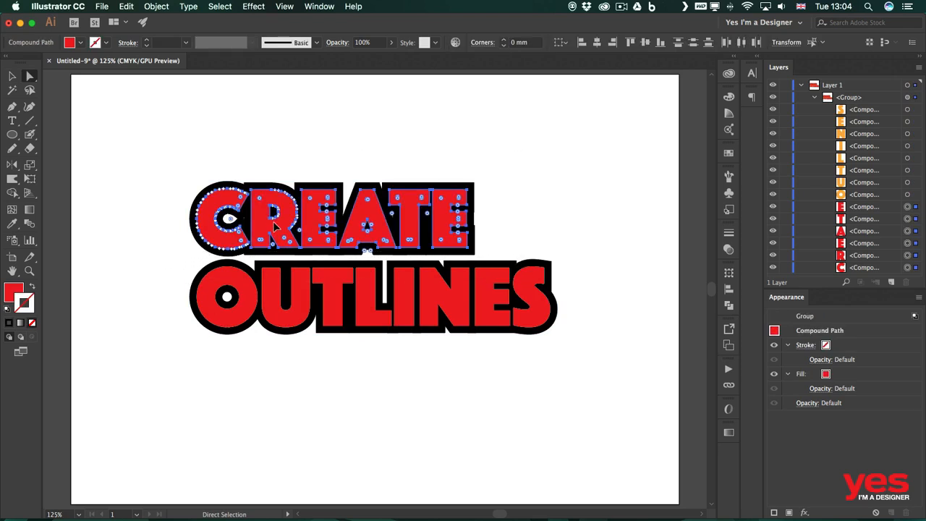
{"action": "mouse_move", "coordinate": [273, 226]}
{"action": "left_mouse_down"}
{"action": "mouse_move", "coordinate": [278, 205]}
{"action": "mouse_move", "coordinate": [285, 228]}
{"action": "left_mouse_up"}
{"action": "left_click", "coordinate": [331, 136]}
- Stretch the lower end of the R's stem in CREATE down until it merges with the U below
{"action": "key", "text": "super+space"}
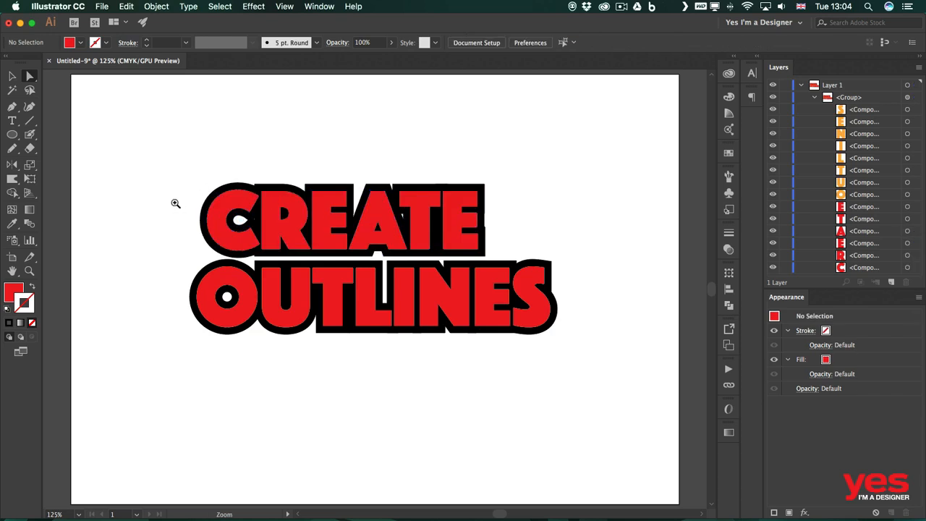
{"action": "left_click_drag", "start_coordinate": [147, 167], "coordinate": [285, 261]}
{"action": "key", "text": "space"}
{"action": "left_click_drag", "start_coordinate": [384, 319], "coordinate": [305, 148]}
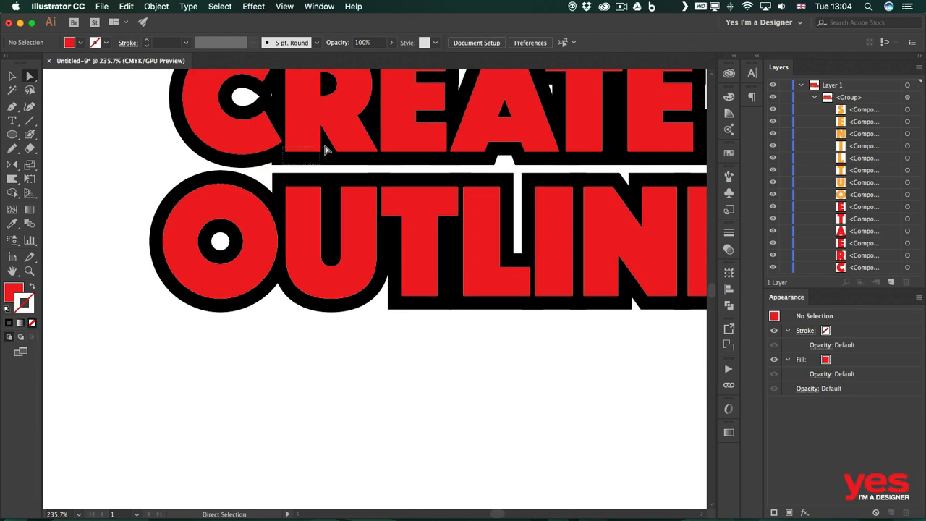
{"action": "left_click_drag", "start_coordinate": [325, 149], "coordinate": [324, 193]}
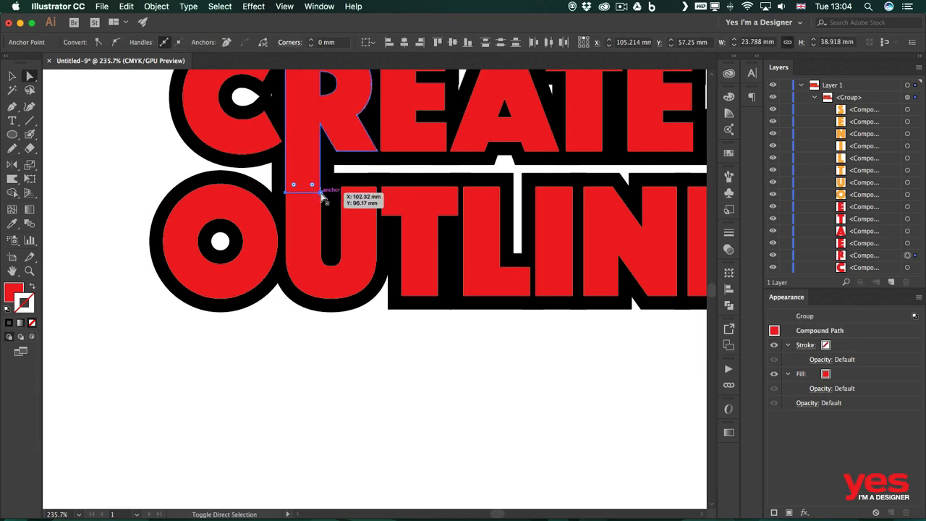
{"action": "left_click", "coordinate": [296, 374]}
- Extend the middle arm of the last E in CREATE to the right, well beyond the letter's other arms
{"action": "left_click_drag", "start_coordinate": [435, 327], "coordinate": [343, 446]}
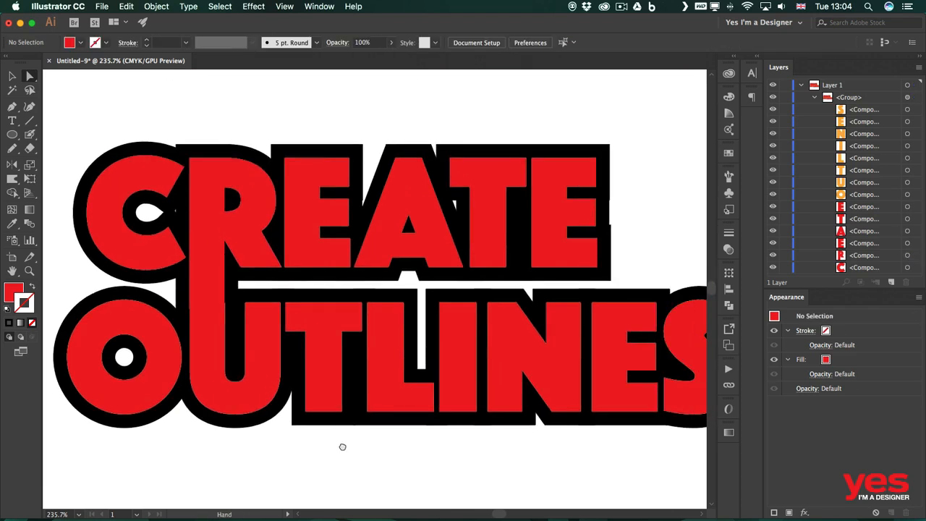
{"action": "key", "text": "super+minus"}
{"action": "key", "text": "super+minus"}
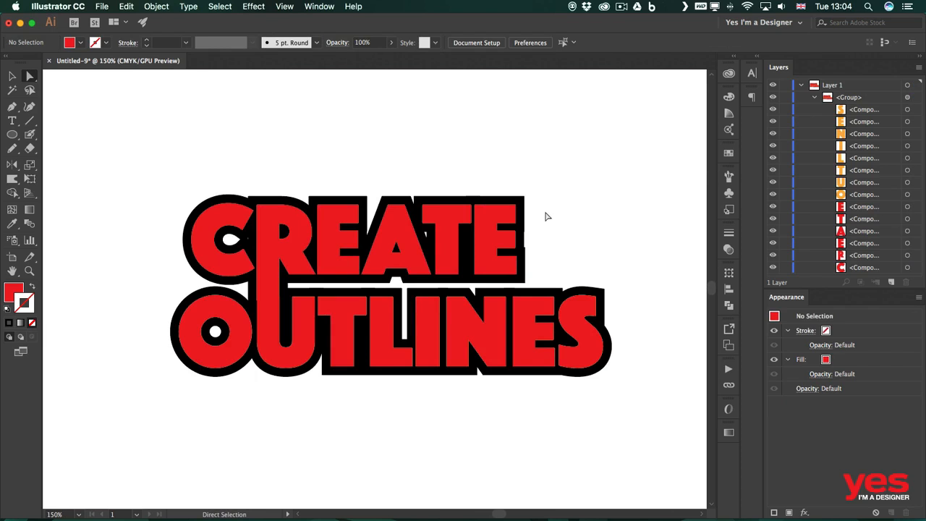
{"action": "left_click_drag", "start_coordinate": [536, 227], "coordinate": [571, 251]}
{"action": "left_click", "coordinate": [634, 252]}
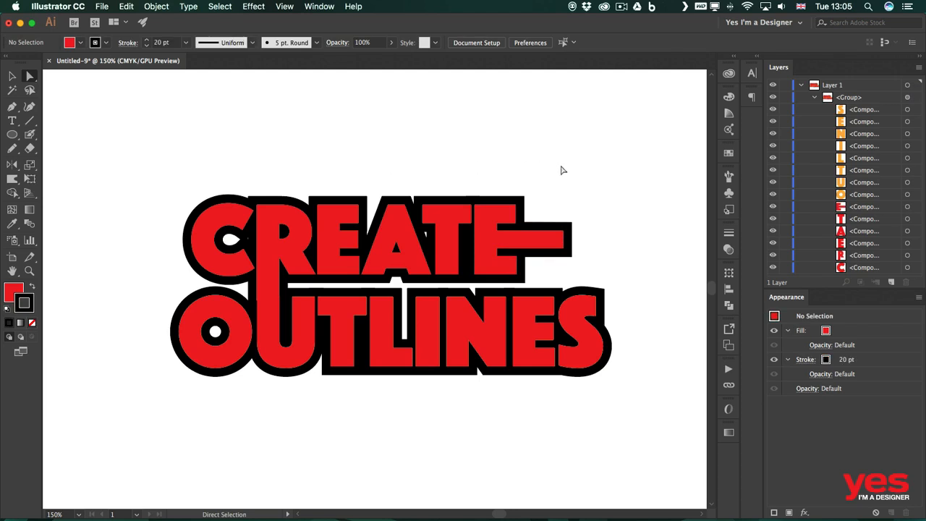
- Round the corners of all the letters in CREATE with a radius of 1.31 mm
{"action": "left_click_drag", "start_coordinate": [604, 178], "coordinate": [109, 286]}
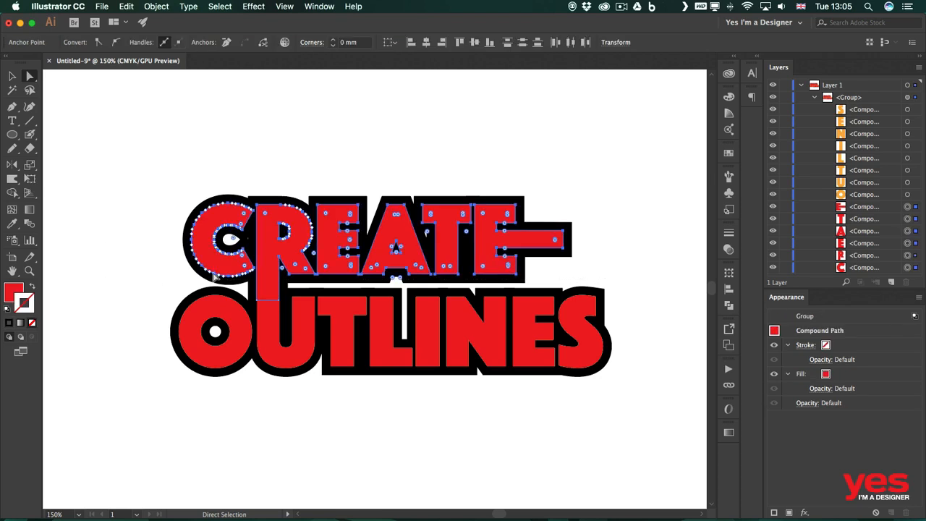
{"action": "left_click_drag", "start_coordinate": [295, 267], "coordinate": [270, 160]}
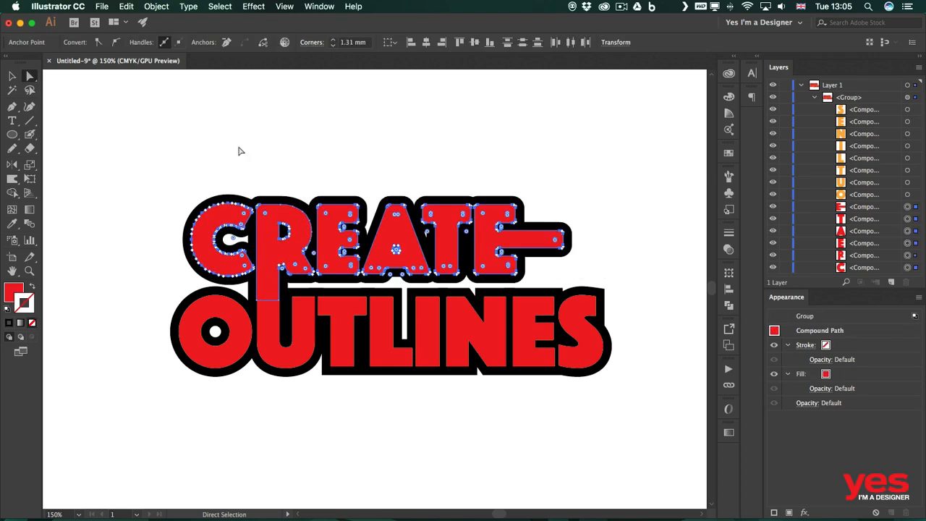
{"action": "left_click", "coordinate": [322, 150]}
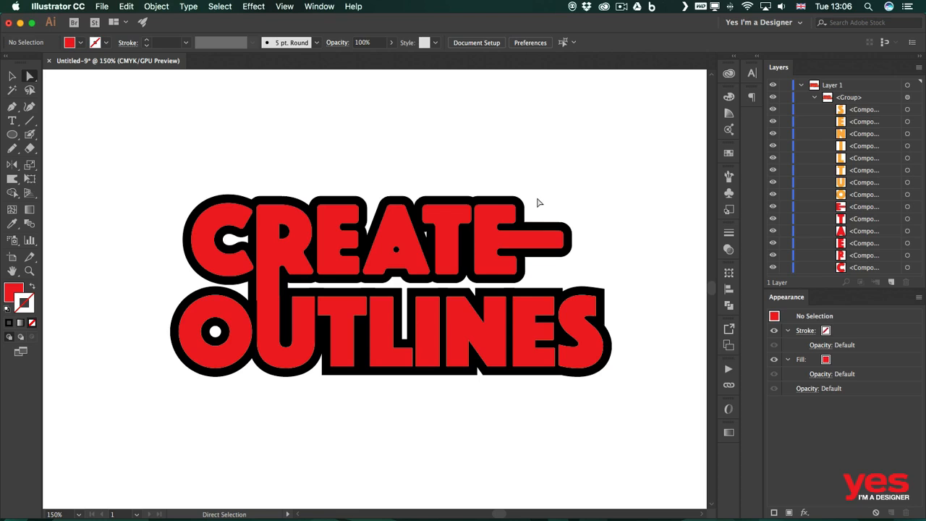
- Add anchor points on the upper and lower edges of the E's extended arm and at the middle of its end
{"action": "left_click_drag", "start_coordinate": [443, 173], "coordinate": [458, 235]}
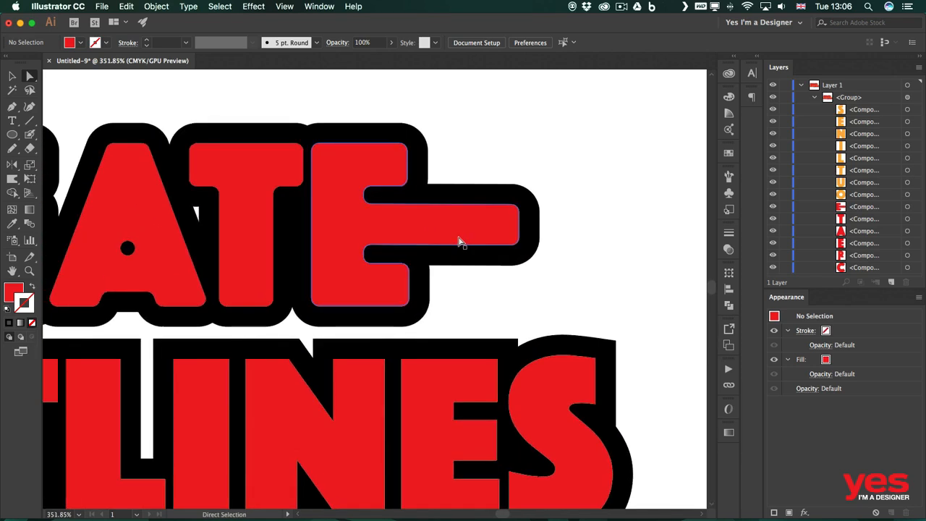
{"action": "left_click", "coordinate": [454, 229]}
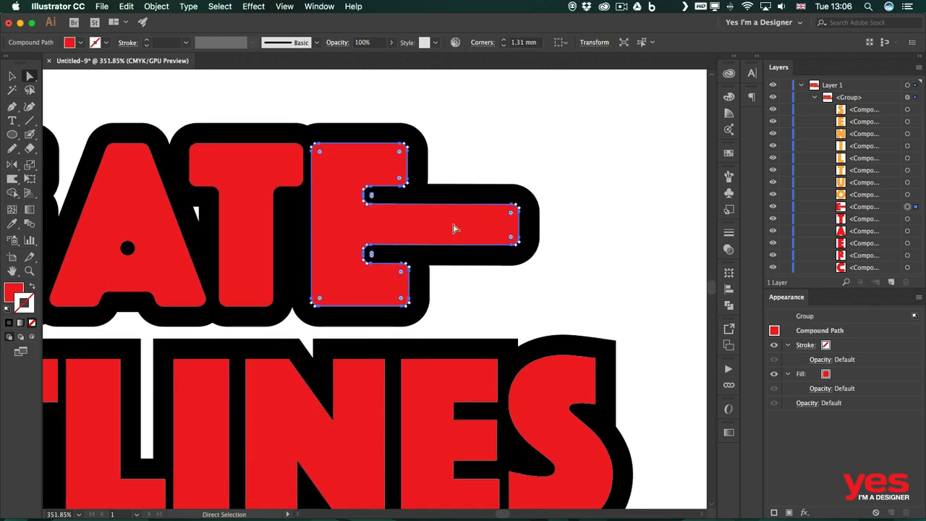
{"action": "key", "text": "p"}
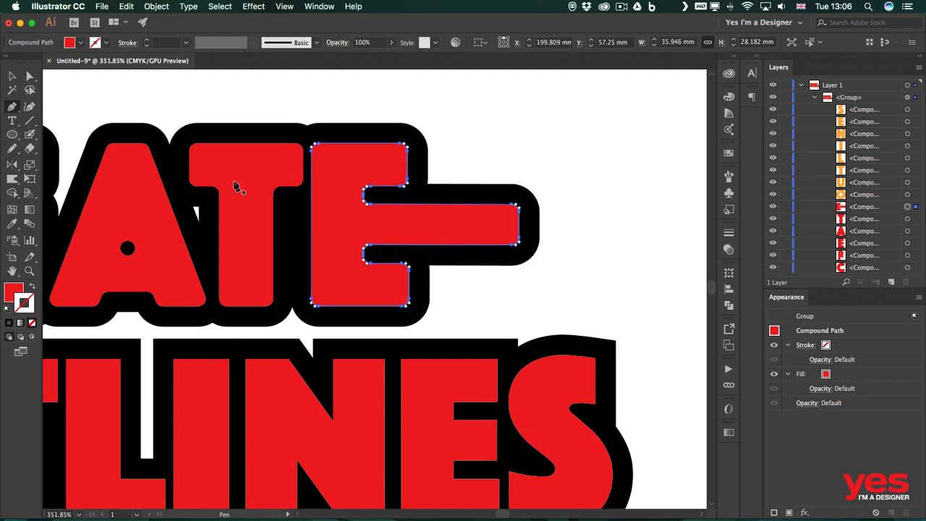
{"action": "left_click", "coordinate": [469, 205]}
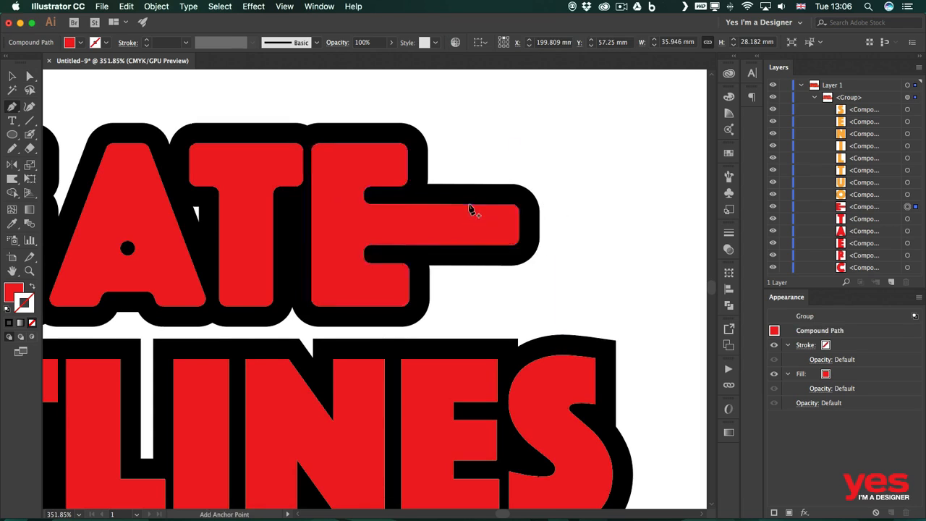
{"action": "left_click", "coordinate": [468, 245]}
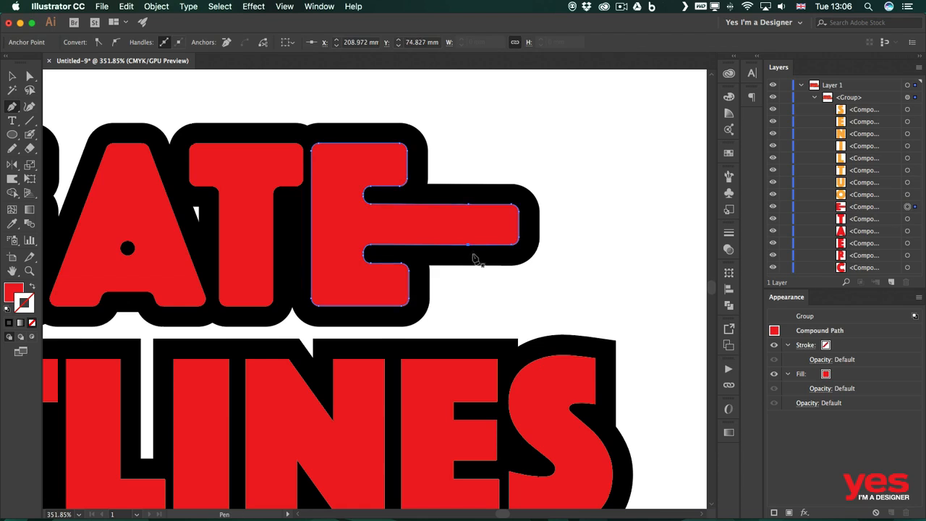
{"action": "left_click", "coordinate": [518, 224]}
- Delete the rounded corner anchor points at the end of the E's extended arm to form a pointed tip
{"action": "left_click", "coordinate": [518, 243]}
{"action": "left_click", "coordinate": [518, 238]}
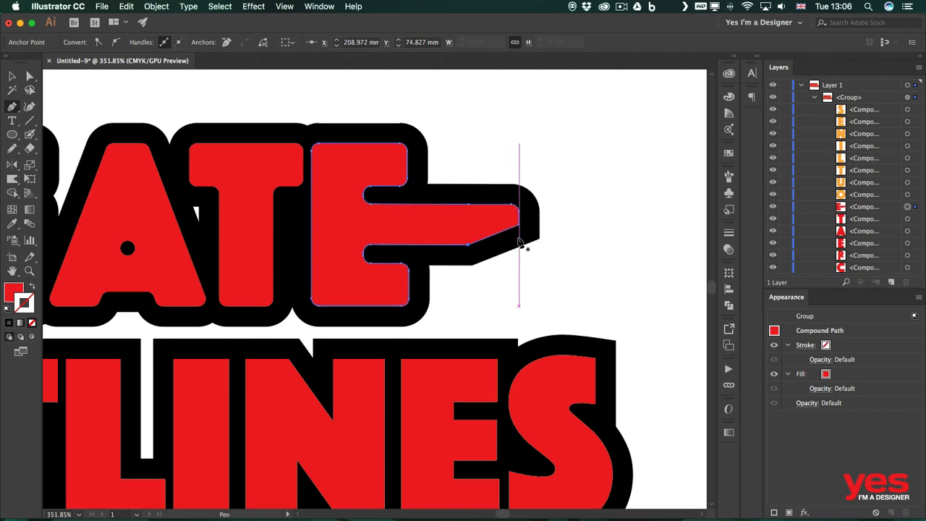
{"action": "left_click", "coordinate": [519, 212]}
{"action": "left_click", "coordinate": [512, 205]}
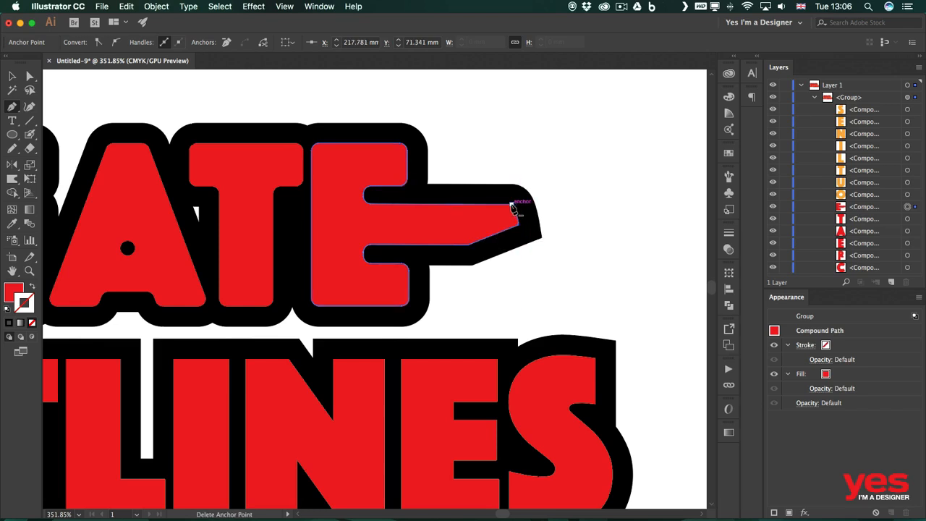
{"action": "key", "text": "a"}
{"action": "left_click", "coordinate": [561, 199]}
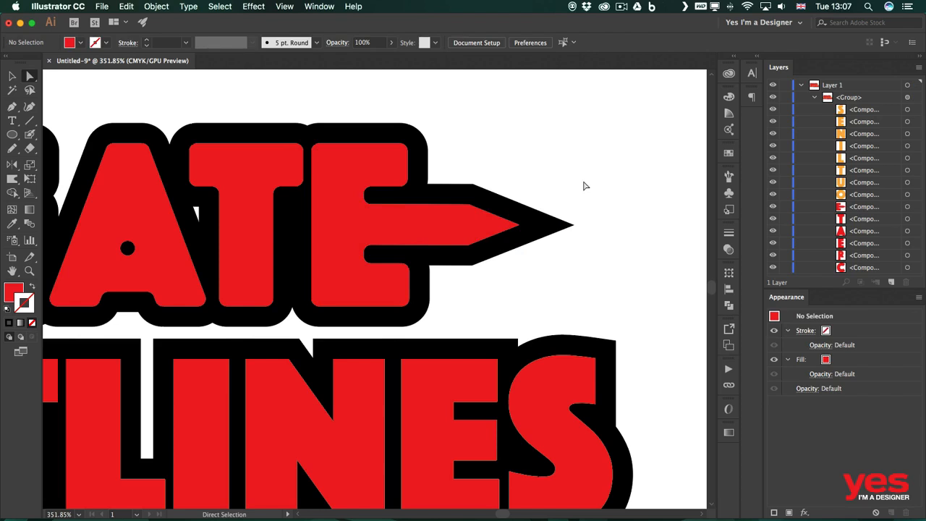
{"action": "key", "text": "super+minus"}
{"action": "key", "text": "super+minus"}
{"action": "key", "text": "super+minus"}
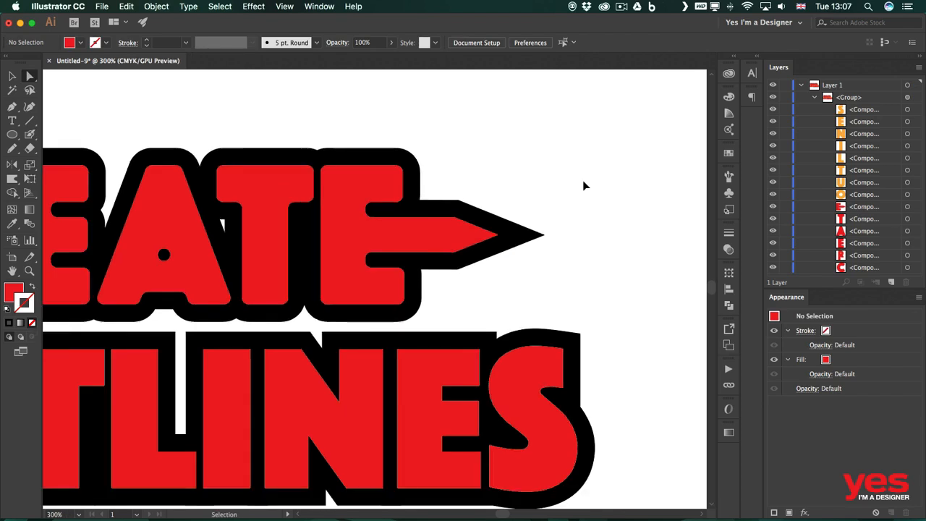
{"action": "left_click_drag", "start_coordinate": [407, 189], "coordinate": [528, 178]}
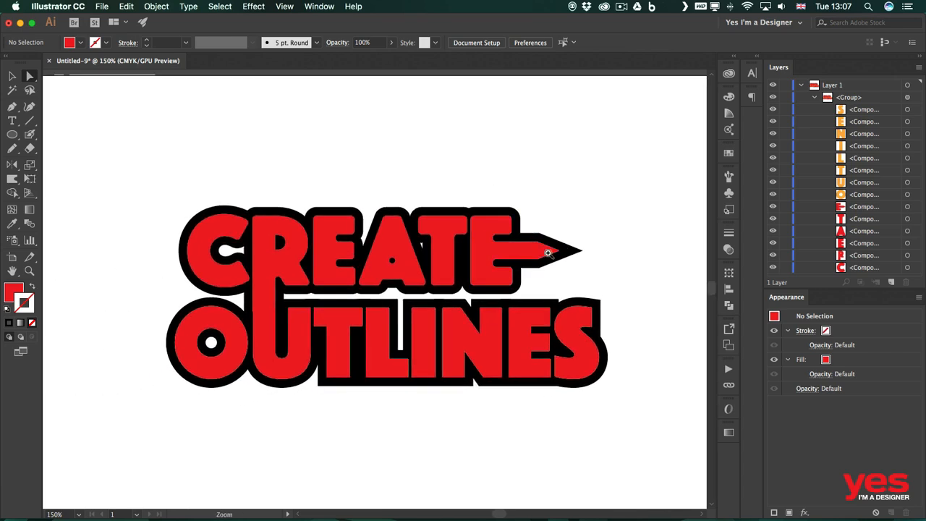
{"action": "mouse_move", "coordinate": [550, 253]}
{"action": "left_mouse_down"}
{"action": "mouse_move", "coordinate": [644, 246]}
{"action": "mouse_move", "coordinate": [681, 231]}
{"action": "left_mouse_up"}
{"action": "left_click_drag", "start_coordinate": [561, 227], "coordinate": [606, 221]}
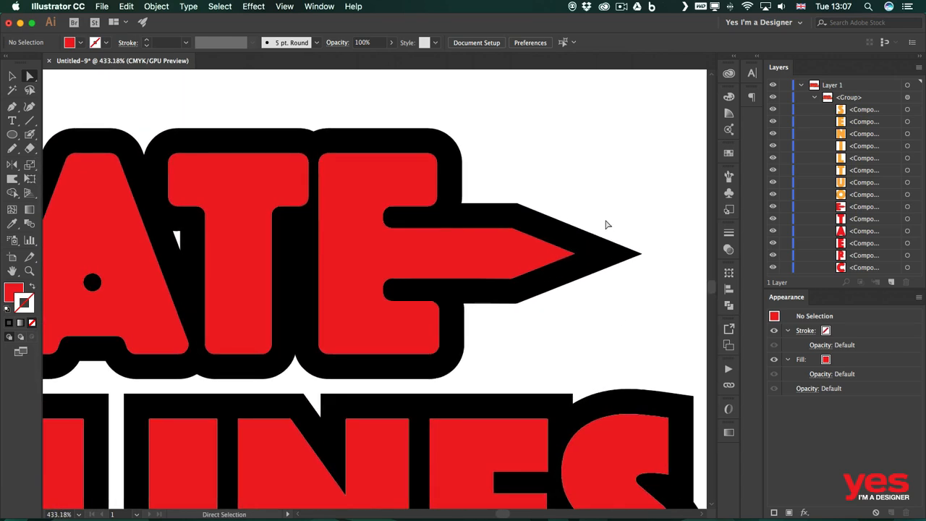
- Draw a closed triangle about 5.7 mm tall with the Pen tool, covering the pointed tip of the E's extended arm
{"action": "key", "text": "p"}
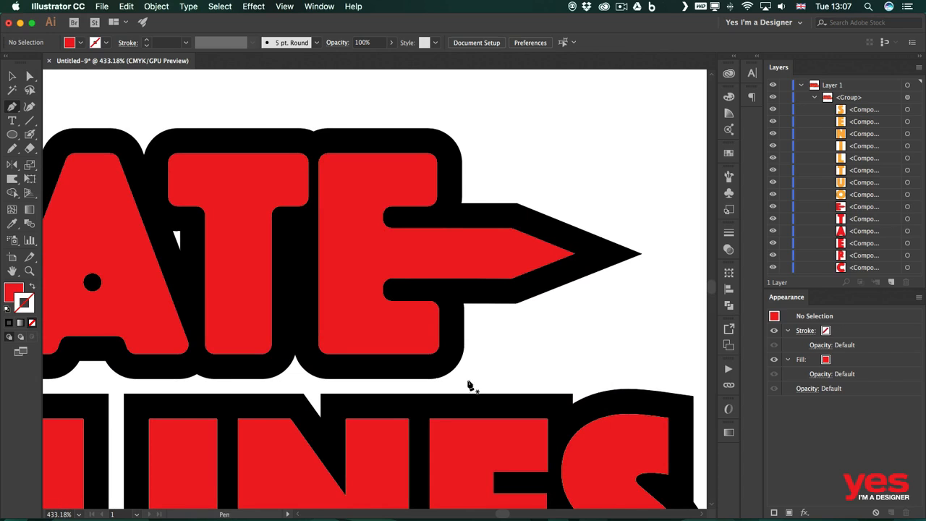
{"action": "left_click", "coordinate": [549, 234]}
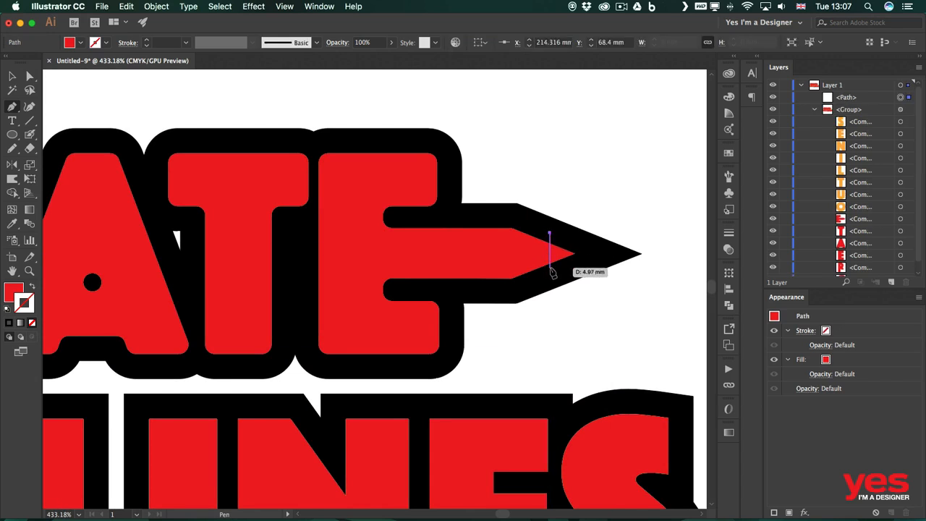
{"action": "left_click", "coordinate": [550, 272]}
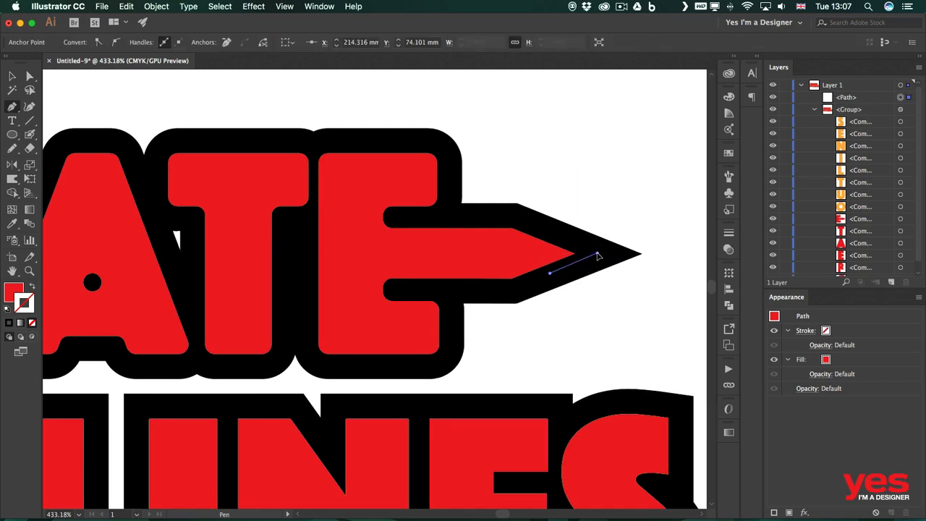
{"action": "left_click", "coordinate": [597, 253]}
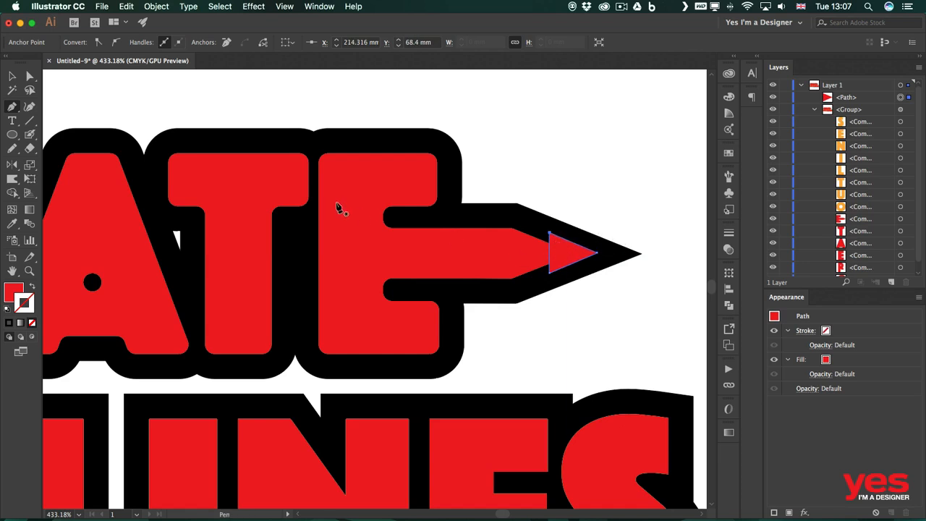
- Fill the triangle at the arm's tip with black to form a pencil lead, and deselect it
{"action": "left_click", "coordinate": [13, 291]}
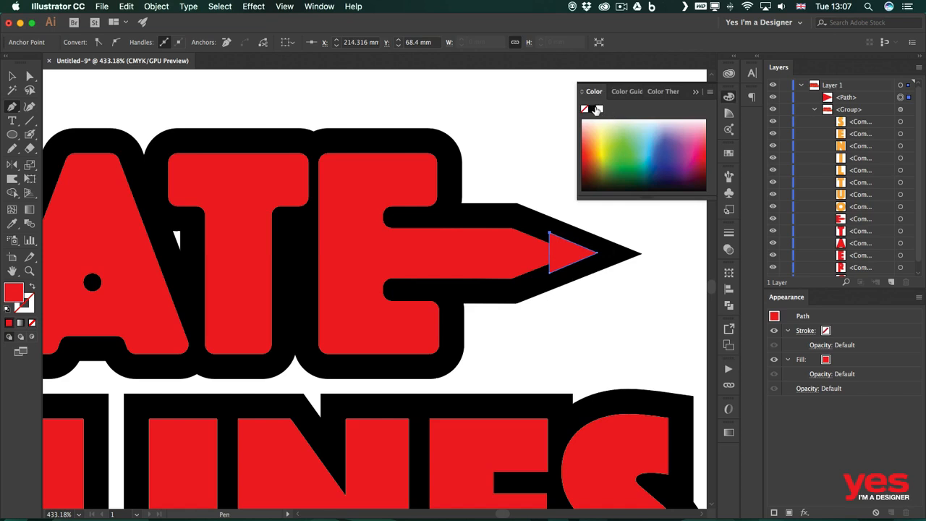
{"action": "left_click", "coordinate": [592, 109]}
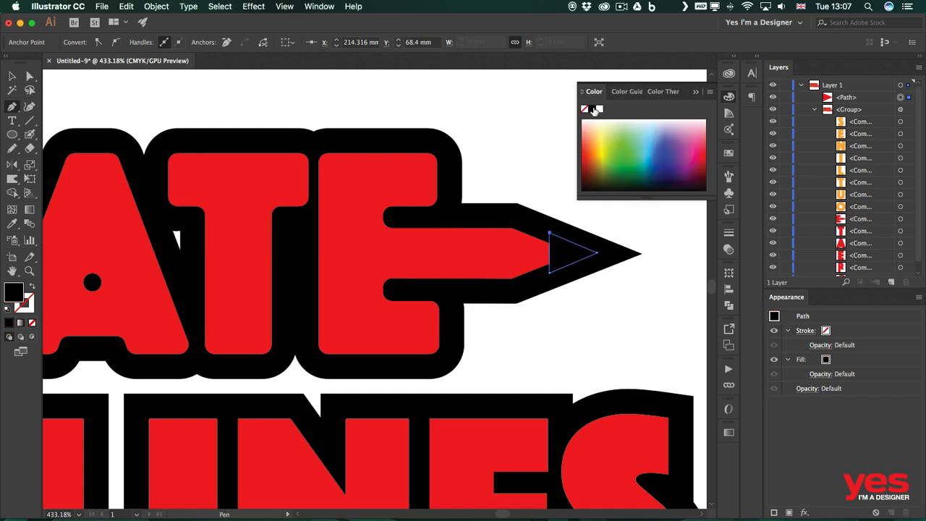
{"action": "left_click", "coordinate": [729, 96]}
{"action": "key", "text": "v"}
{"action": "left_click", "coordinate": [648, 141]}
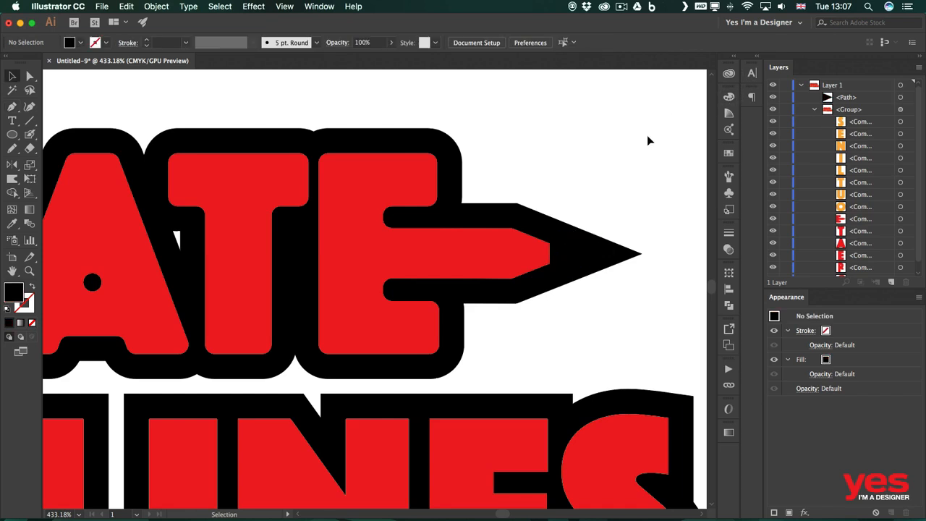
- Check the pencil-shaped E within the complete CREATE OUTLINES lettering
{"action": "key", "text": "super+minus"}
{"action": "key", "text": "super+minus"}
{"action": "key", "text": "super+minus"}
{"action": "key", "text": "super+minus"}
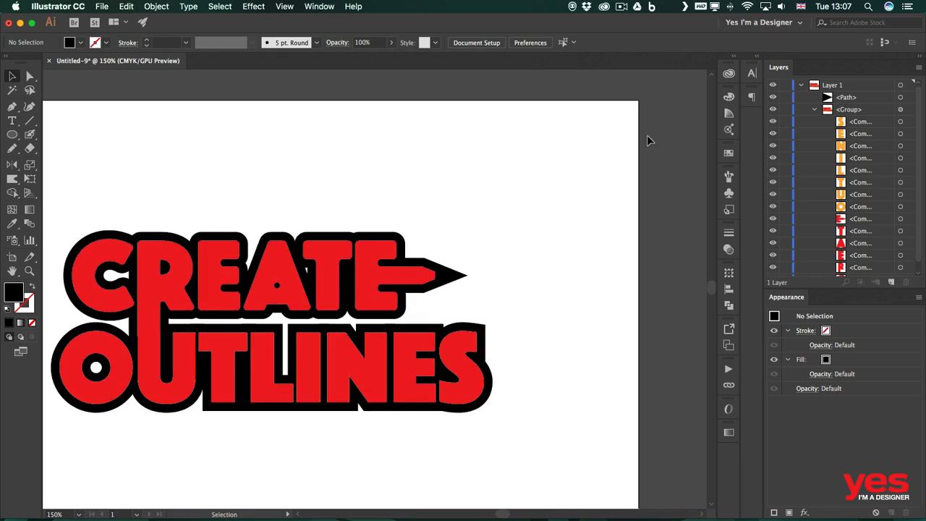
{"action": "scroll", "coordinate": [648, 140], "scroll_direction": "left", "scroll_amount": 5}
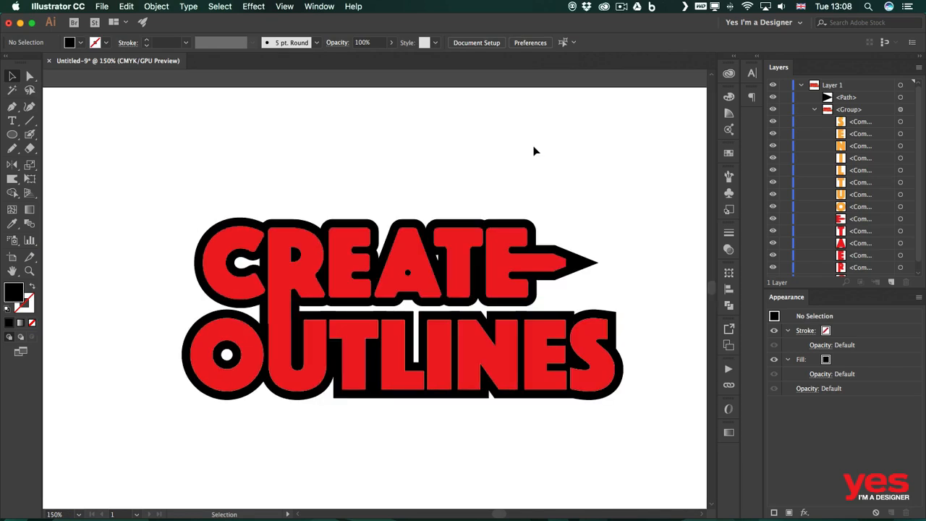